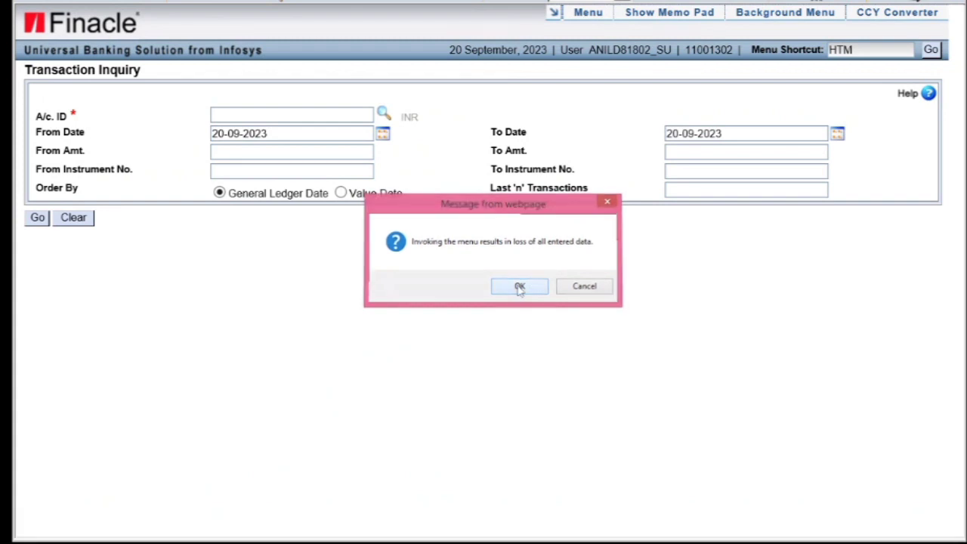
Choose Function Code A - Add and type T/CI - Customer Induced, then load the part-transaction form
click(518, 285)
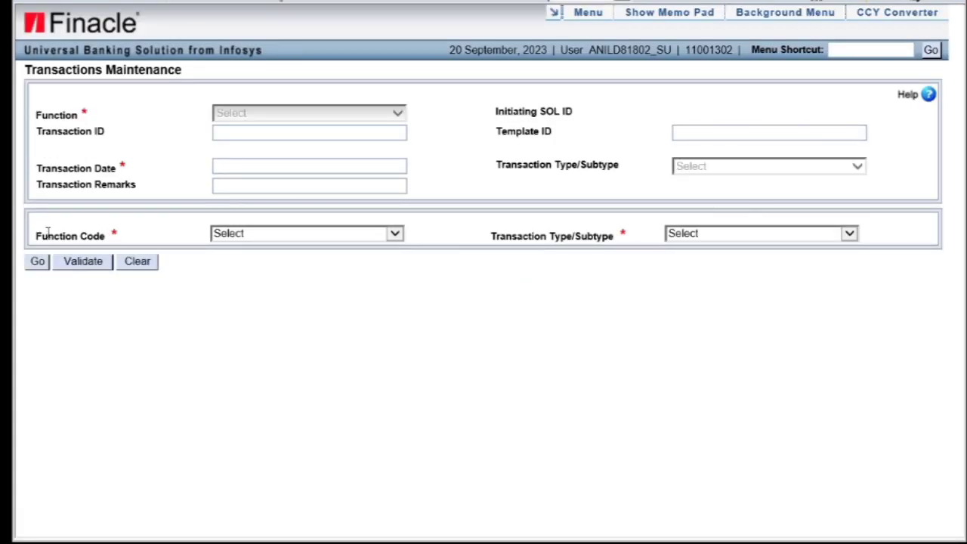
click(269, 236)
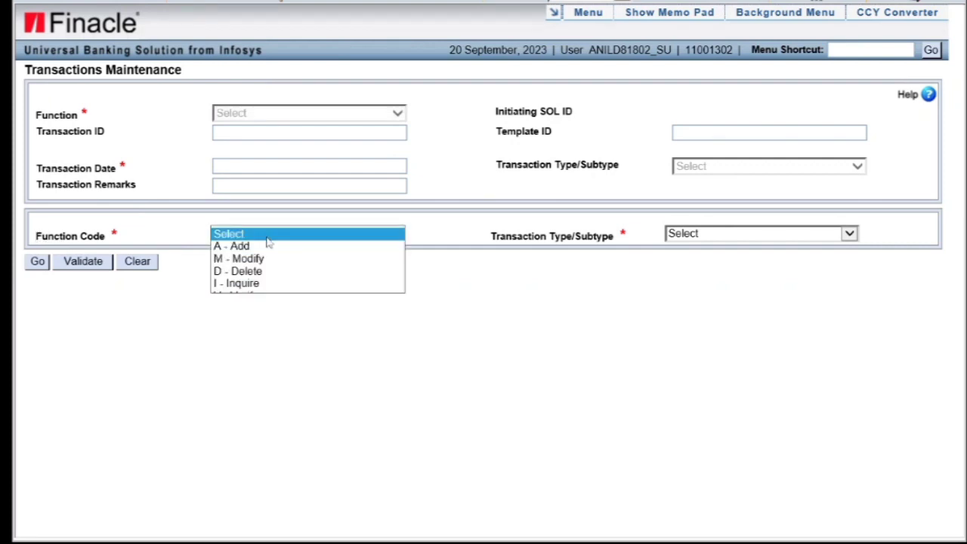
click(257, 244)
click(716, 237)
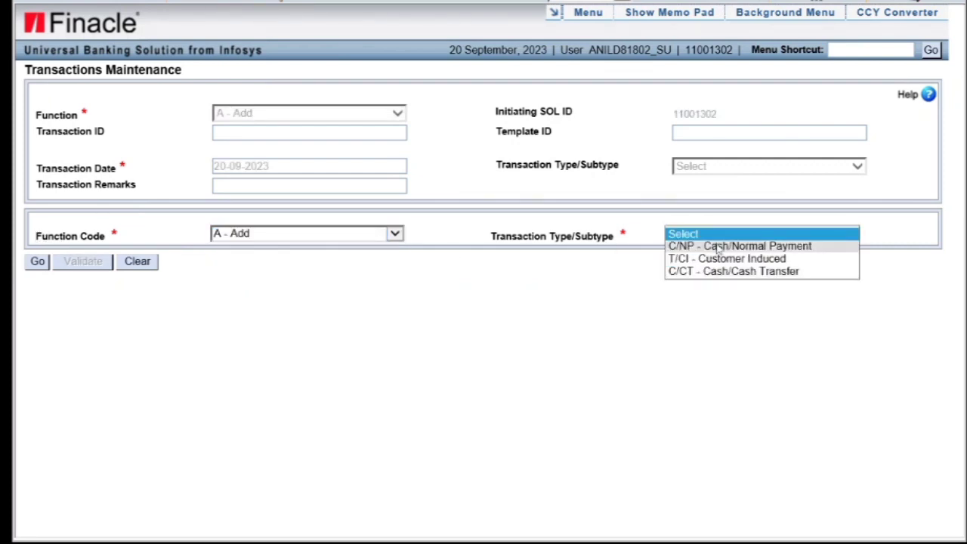
click(718, 256)
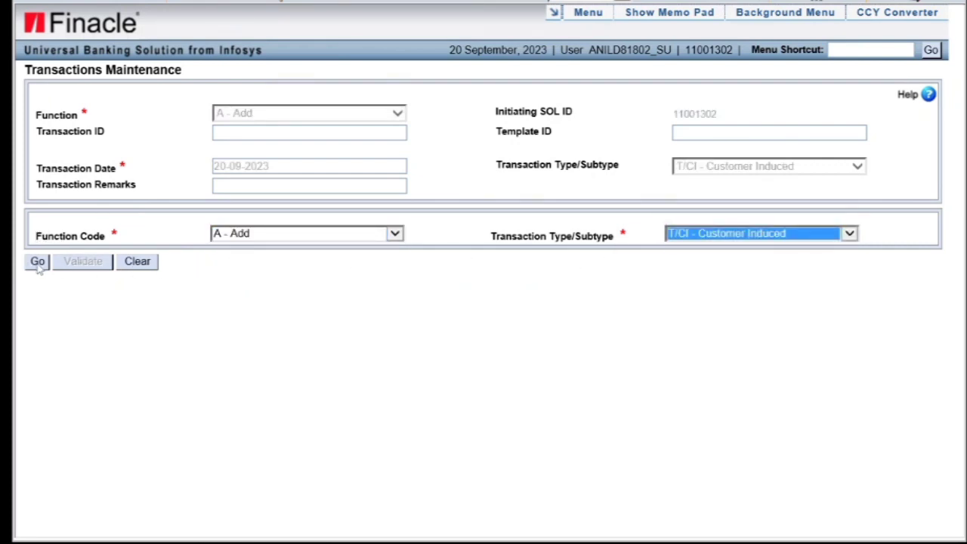
click(37, 262)
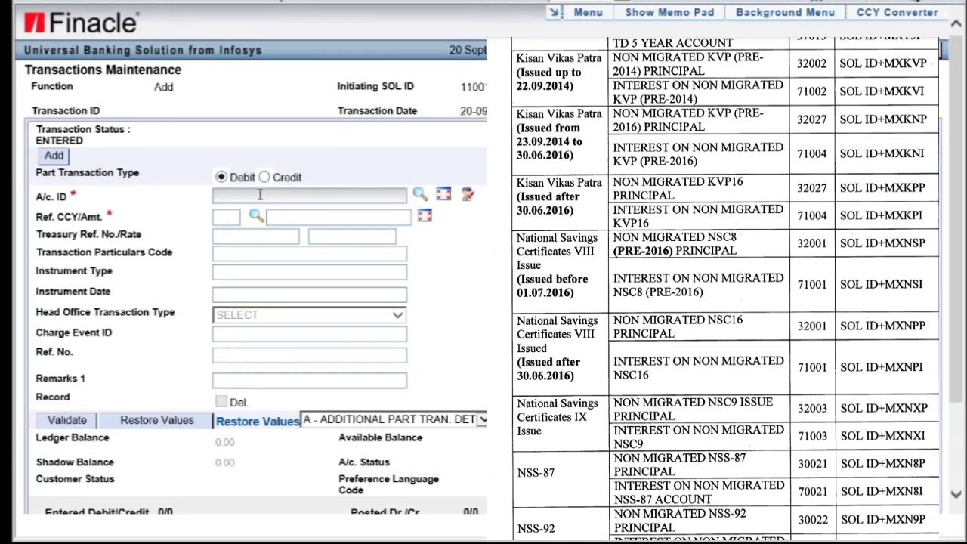
Enter 11001302MXKVP as the debit account ID, which Finacle rejects as non-existent
click(261, 196)
text(1100130)
text(2MXK)
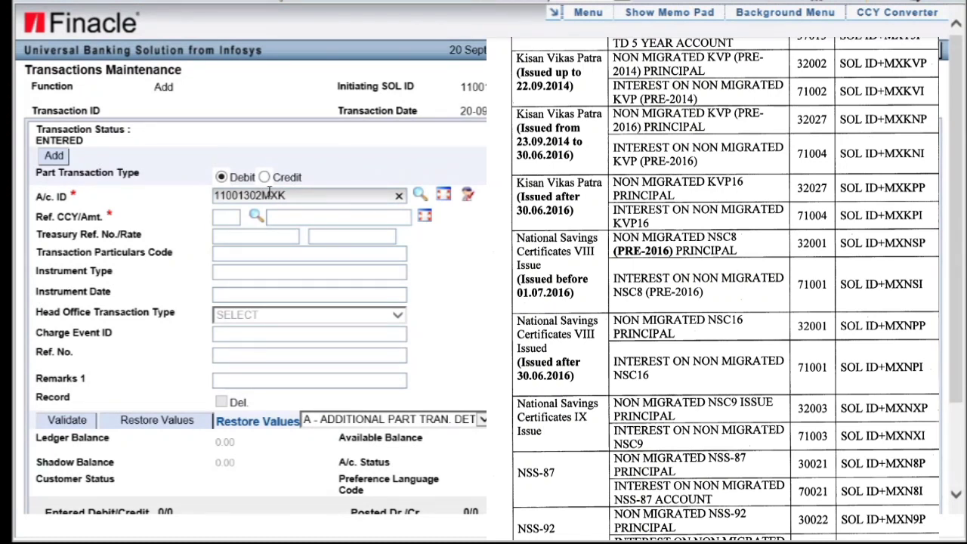
text(VP)
key(Tab)
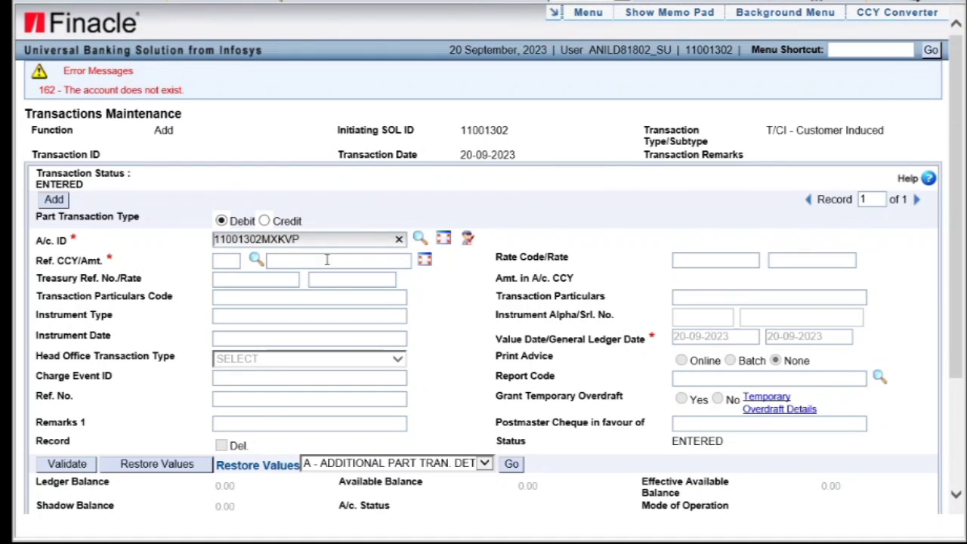
Enter 10,000 as the debit amount so it reads TEN THOUSAND ONLY
click(327, 259)
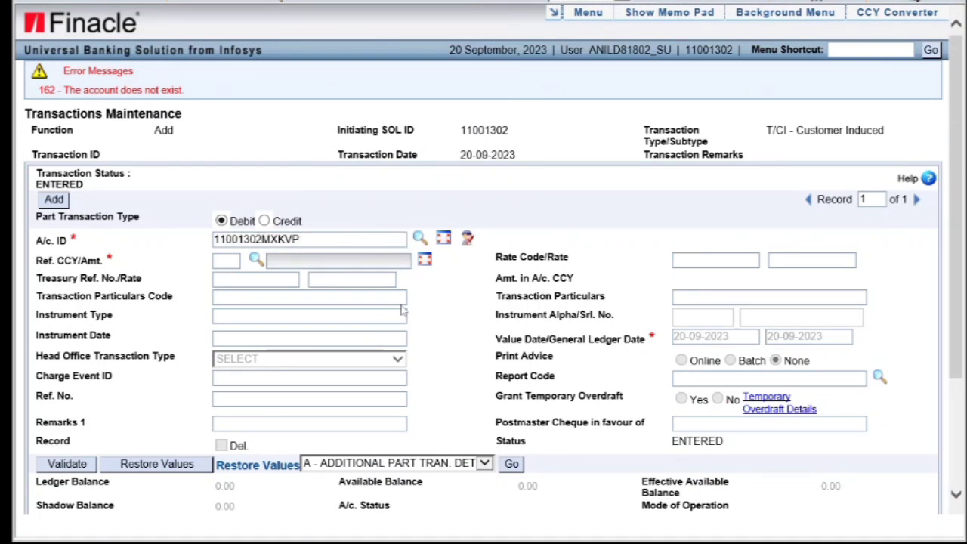
scroll(400, 313, down, 2)
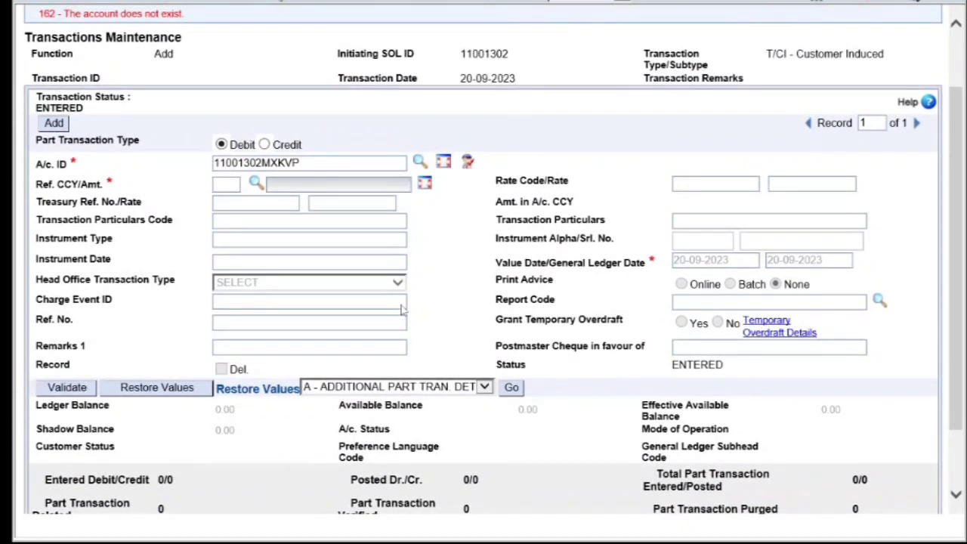
scroll(401, 308, down, 2)
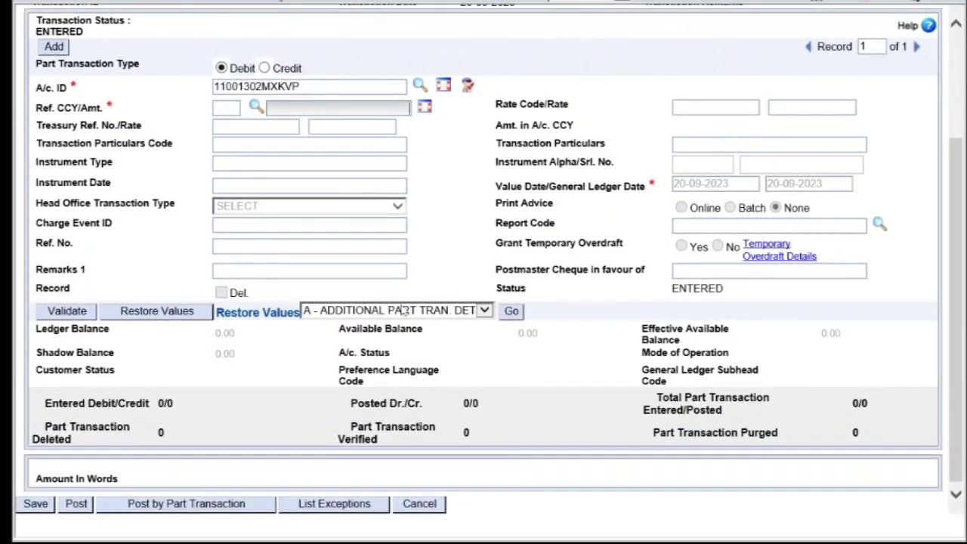
text(10000)
key(Tab)
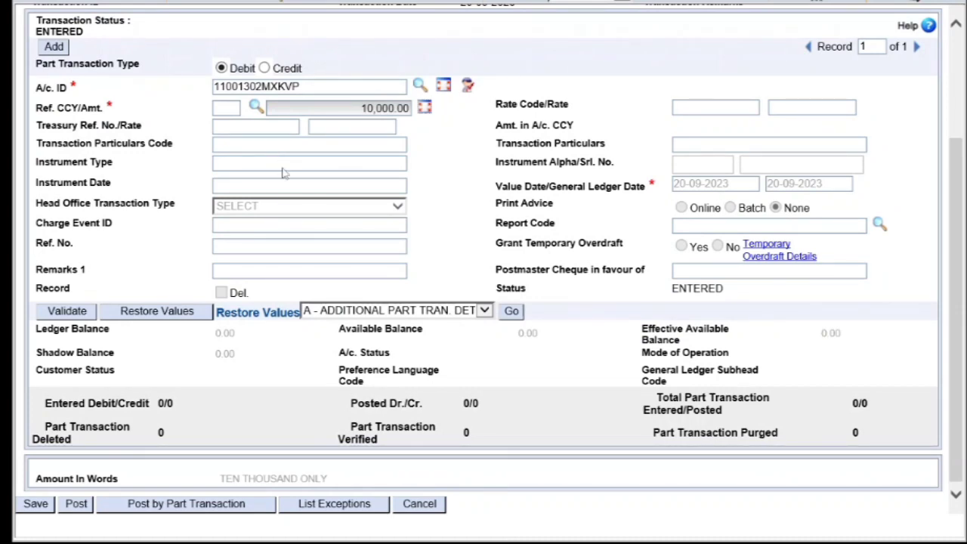
click(238, 268)
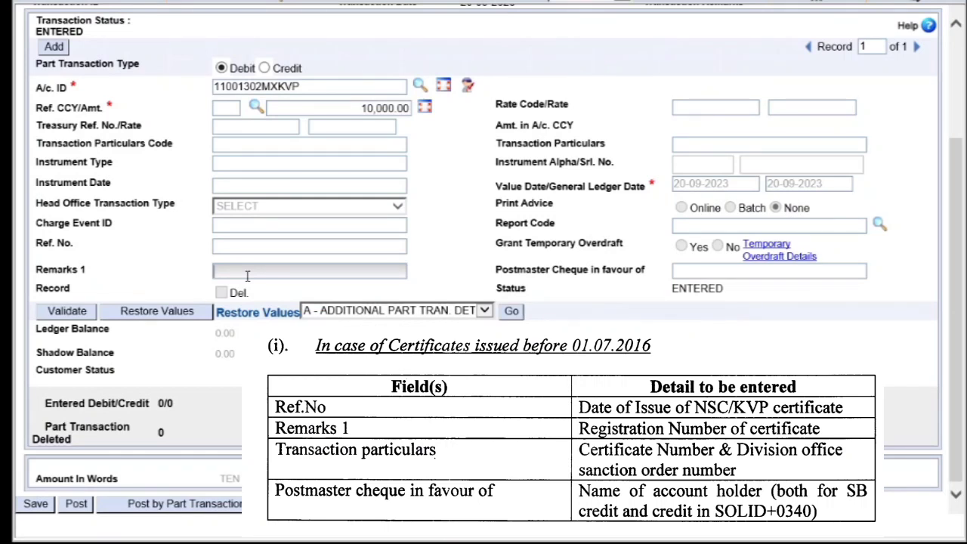
Enter REGISTRATION NO OF CERTIFICATE in Remarks 1
text(REGISTRATION NO O)
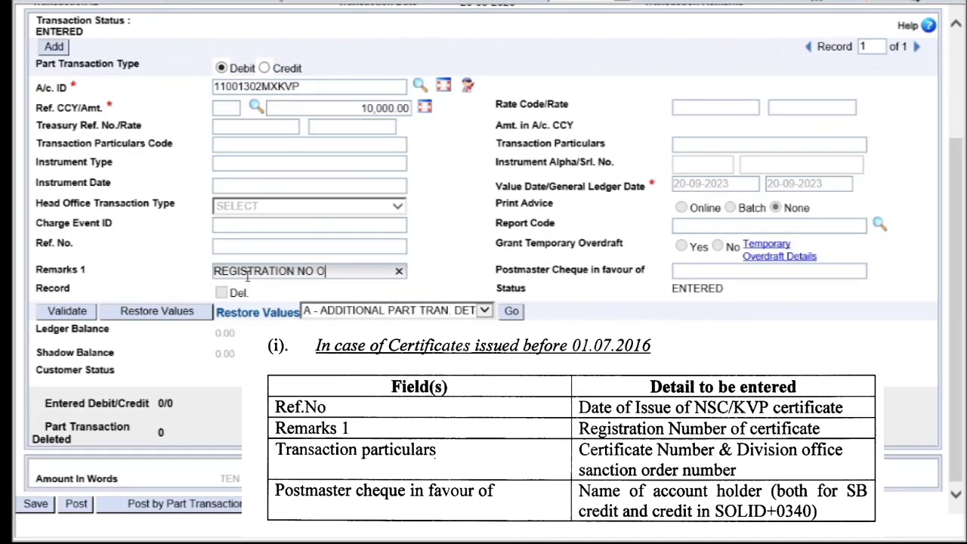
text(F CERTIFICATE)
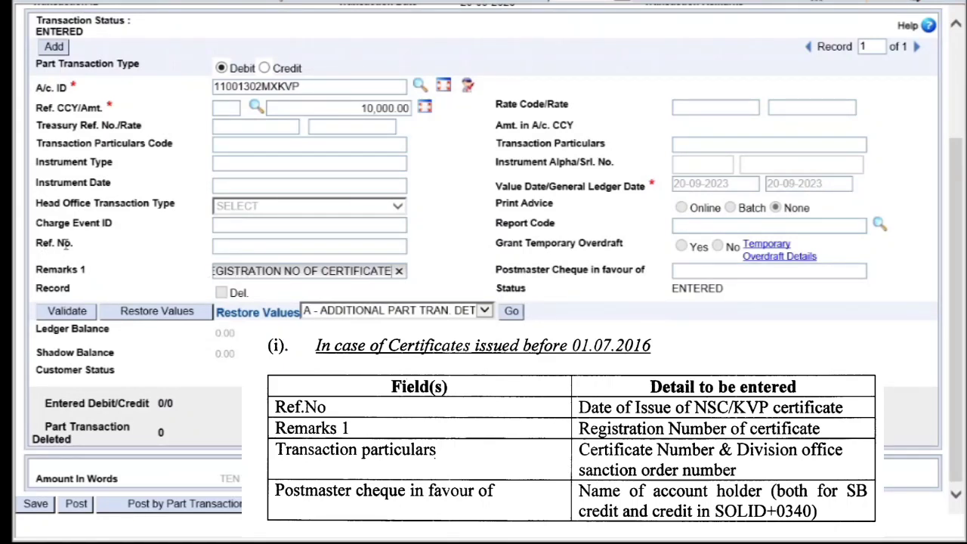
Set Ref. No. to DATE OF ISSUE OF KVP
click(248, 245)
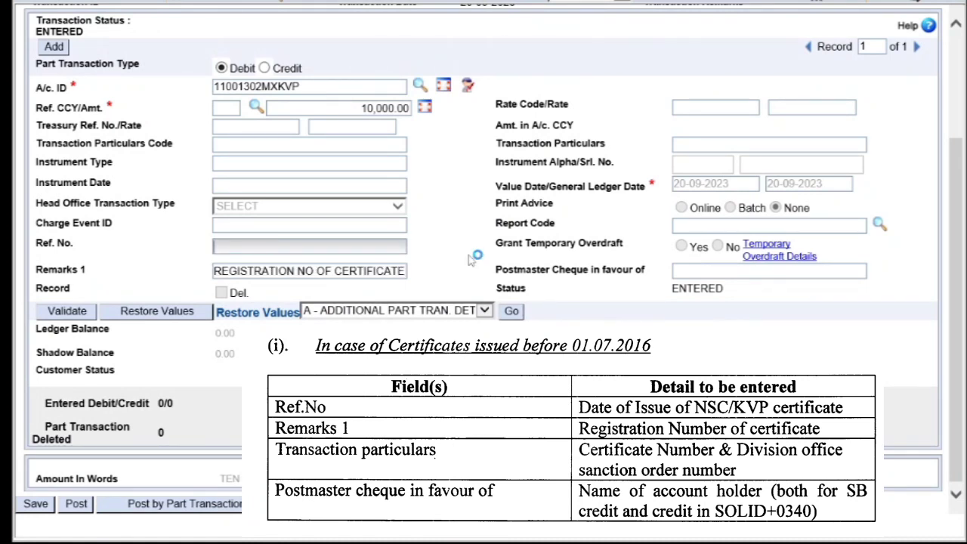
text(DATE I)
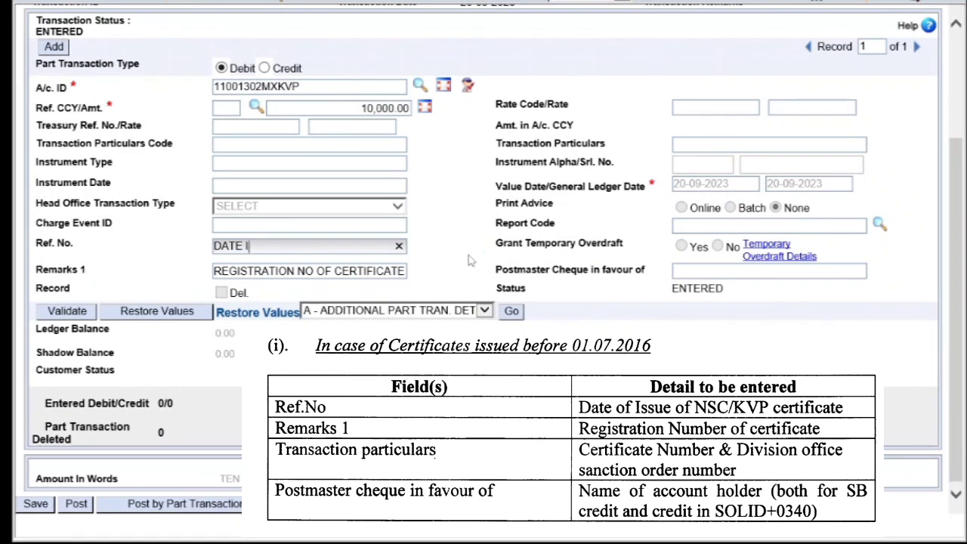
text(OF ISSUE)
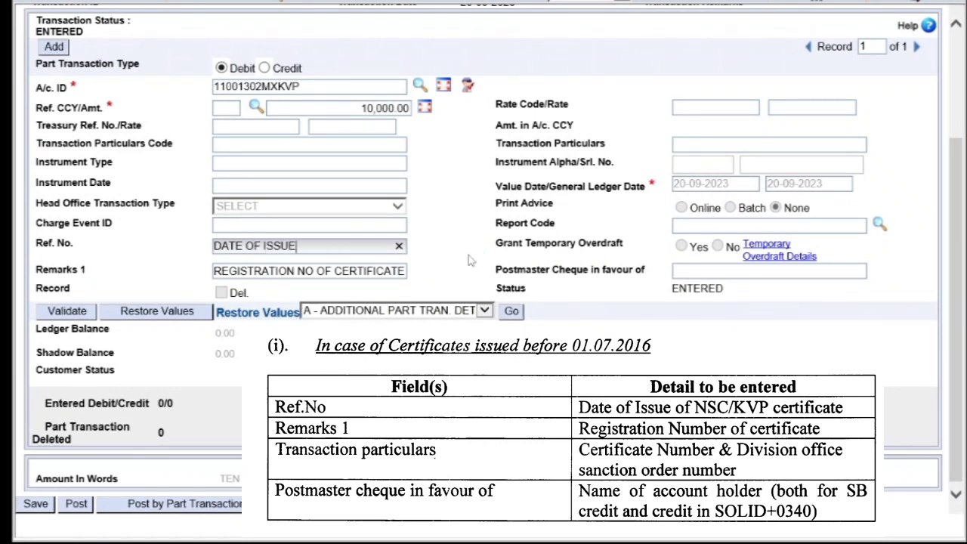
text( OF NSC)
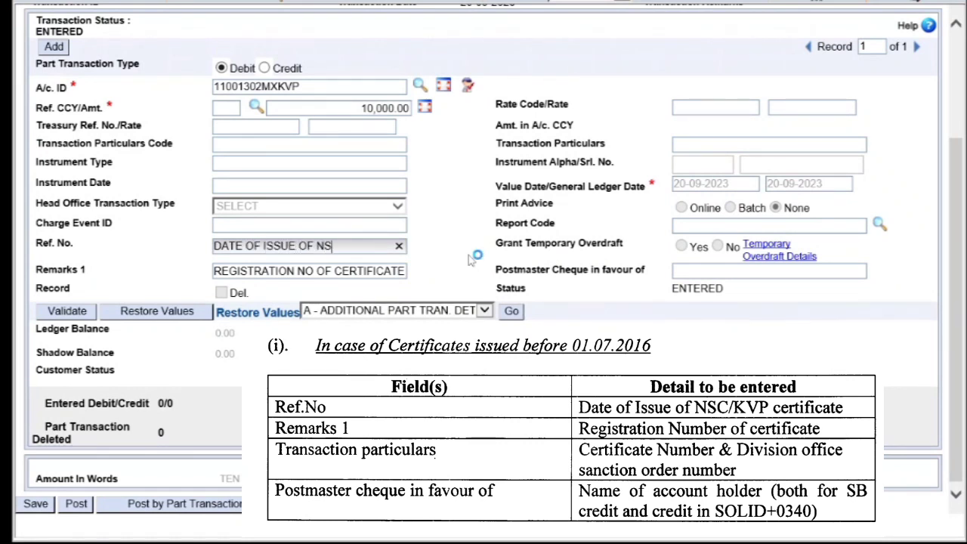
key(BackSpace)
key(BackSpace)
key(BackSpace)
text(KVP)
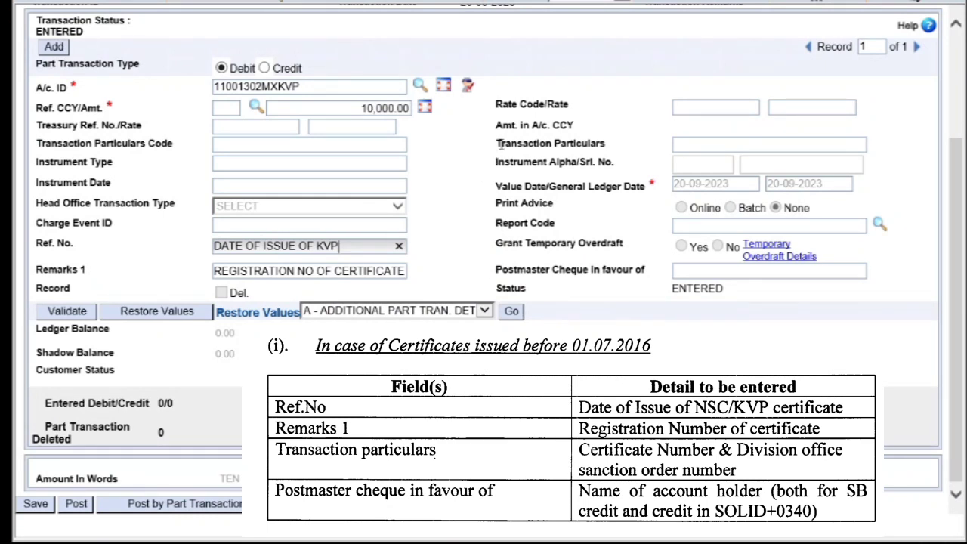
drag(498, 145, 616, 142)
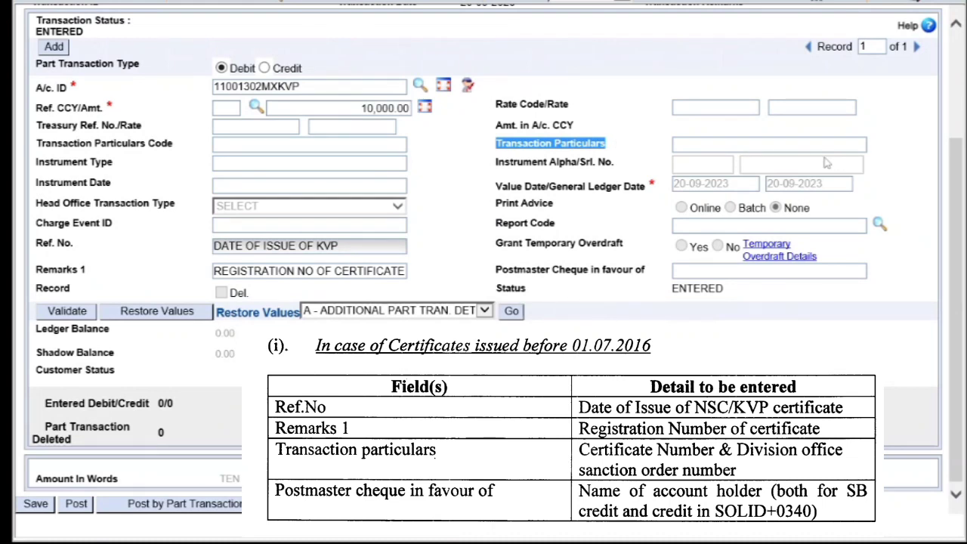
Enter CERTIFICATE NO AND DO SANCTION ORDER NO as the transaction particulars
click(745, 146)
text(CERTI)
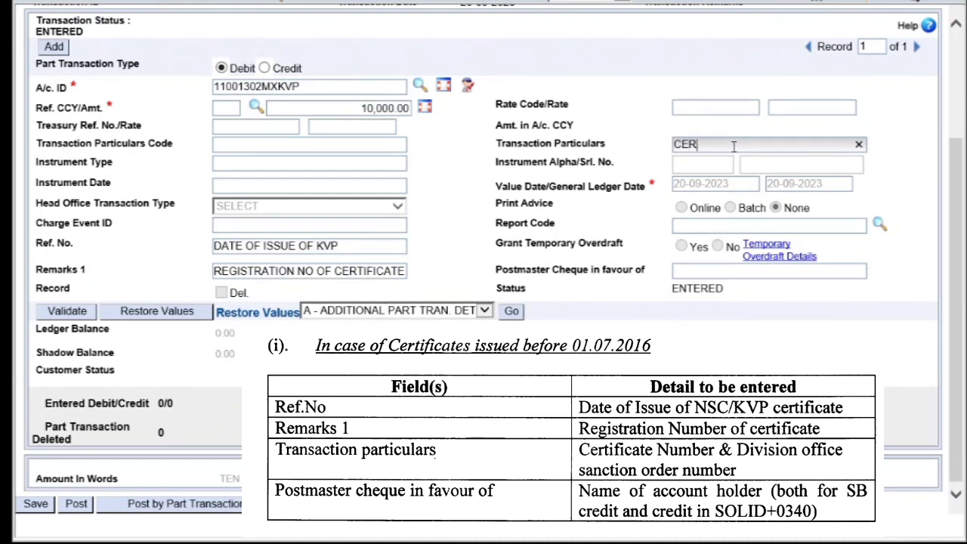
text(FICATE NO )
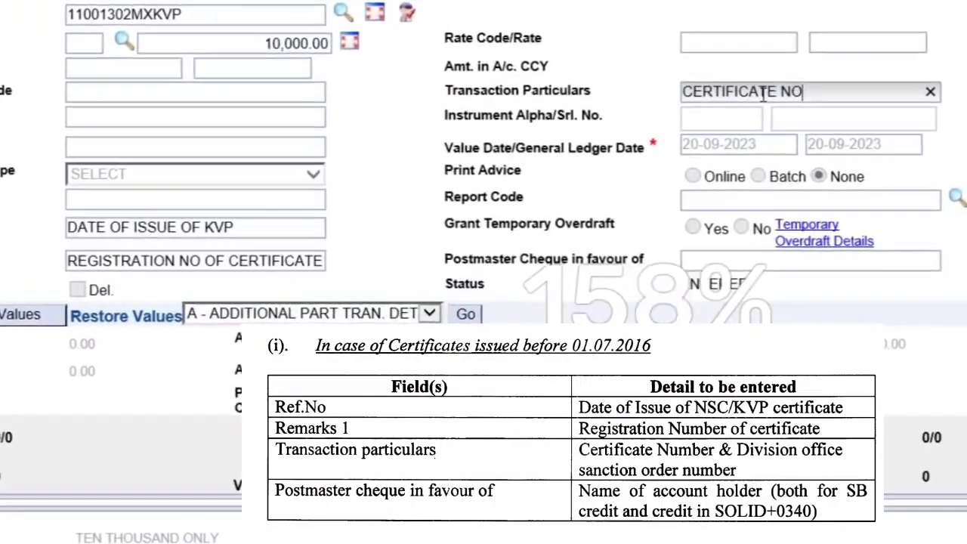
text(AND )
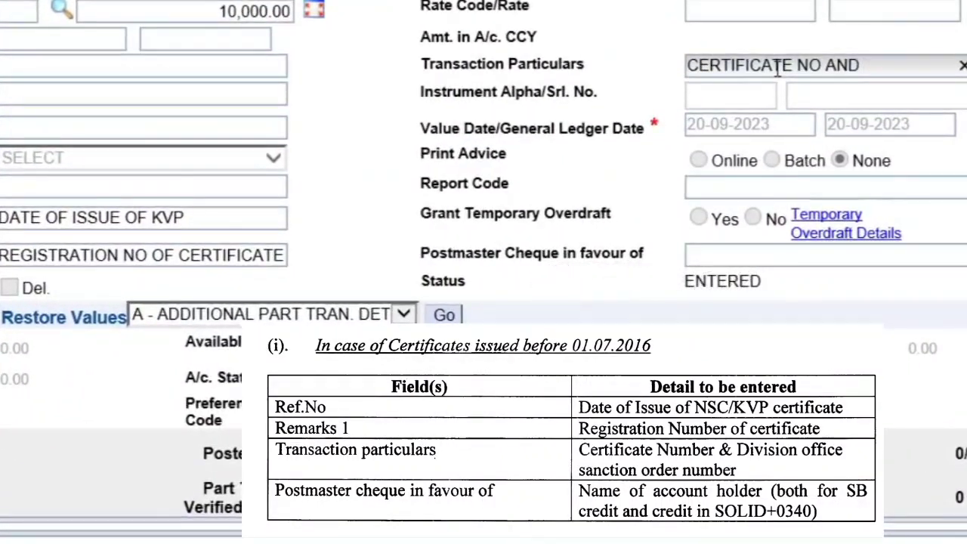
text(DO SANCTION O)
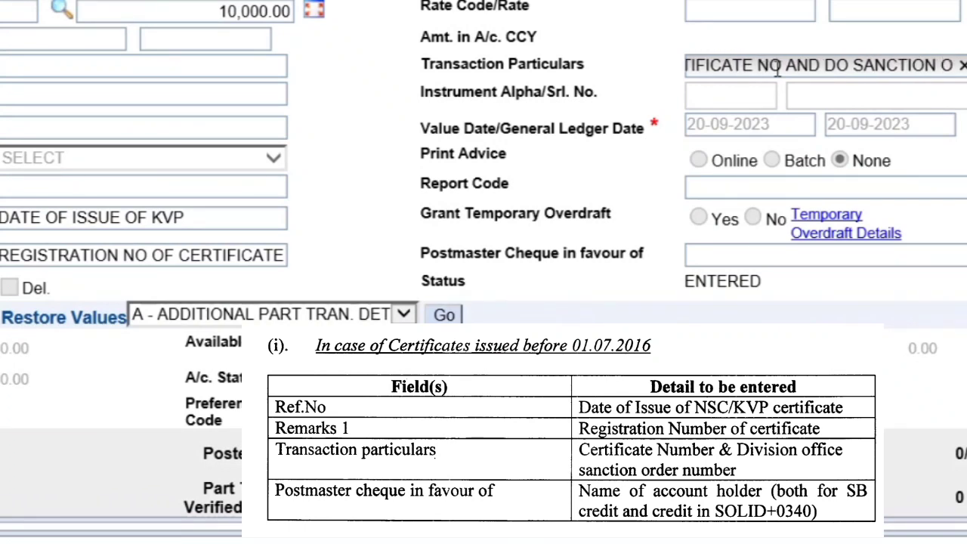
text(RDER)
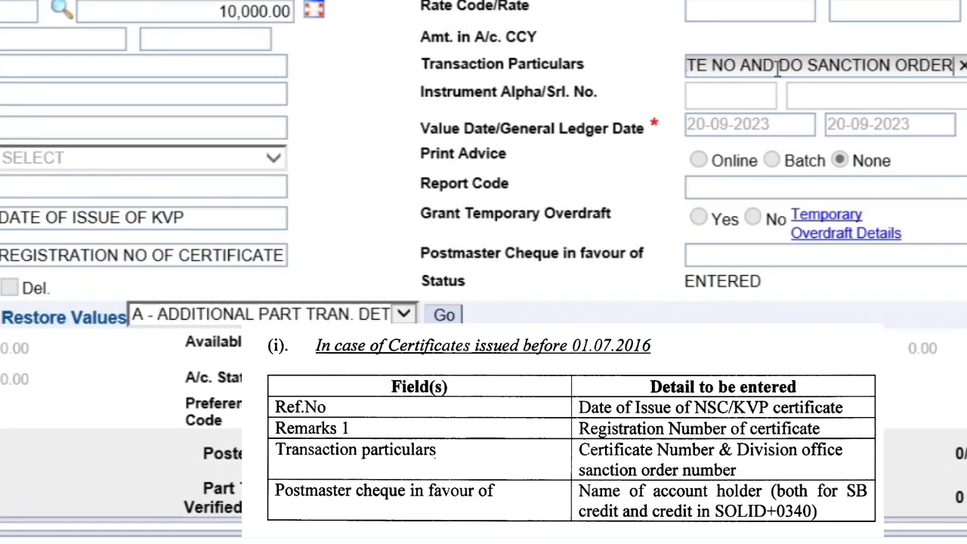
text( NO)
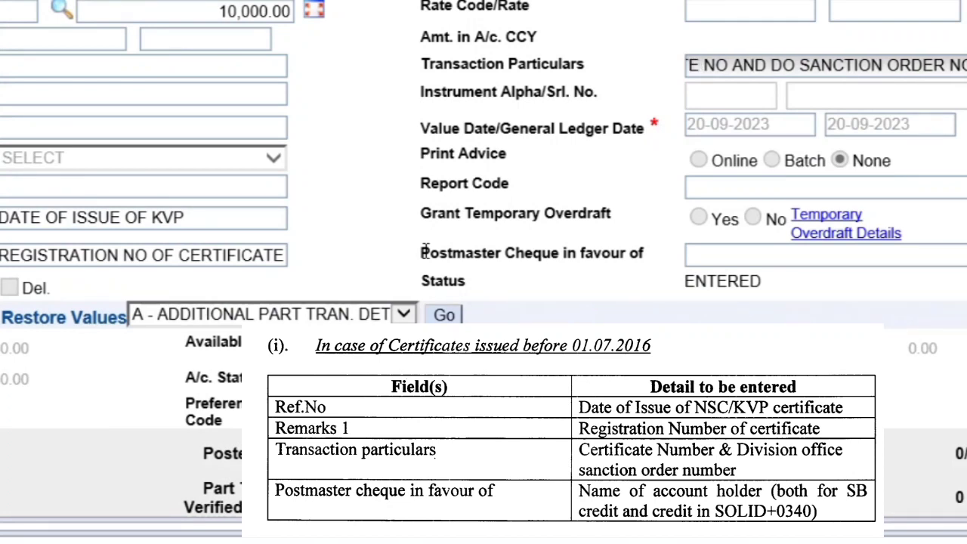
drag(423, 252, 731, 277)
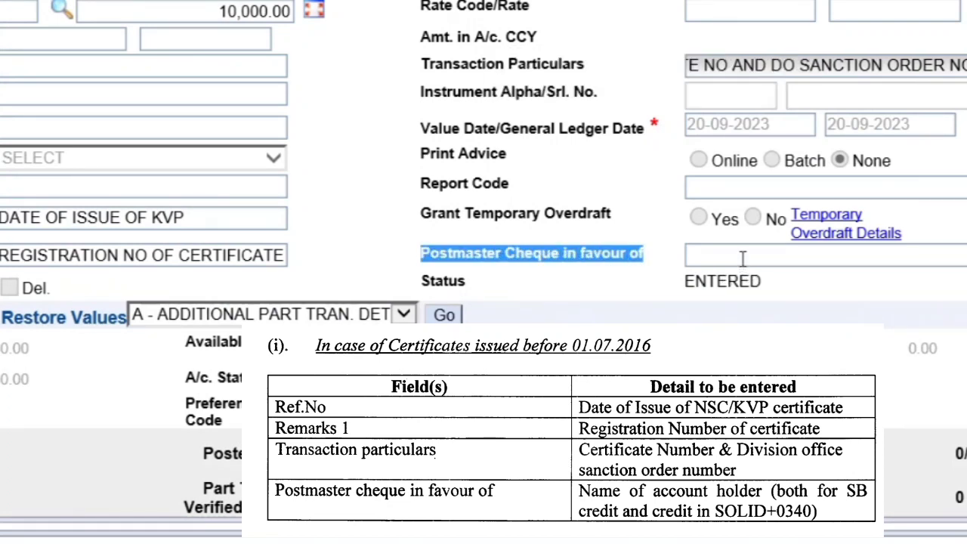
Set the Postmaster cheque payee to NAME OF ACCOUNT HOLDER
click(742, 258)
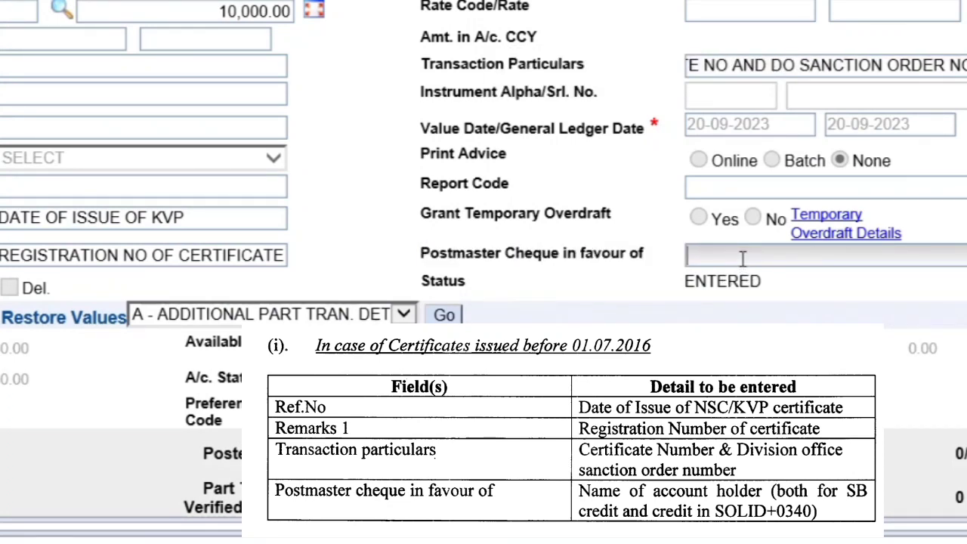
text(NAME OF A)
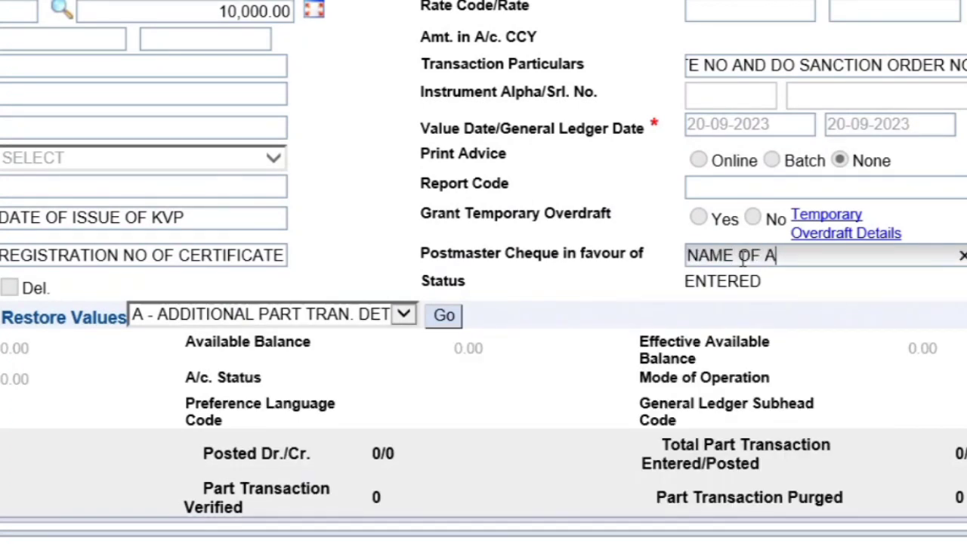
text(CCOUTN)
key(BackSpace)
key(BackSpace)
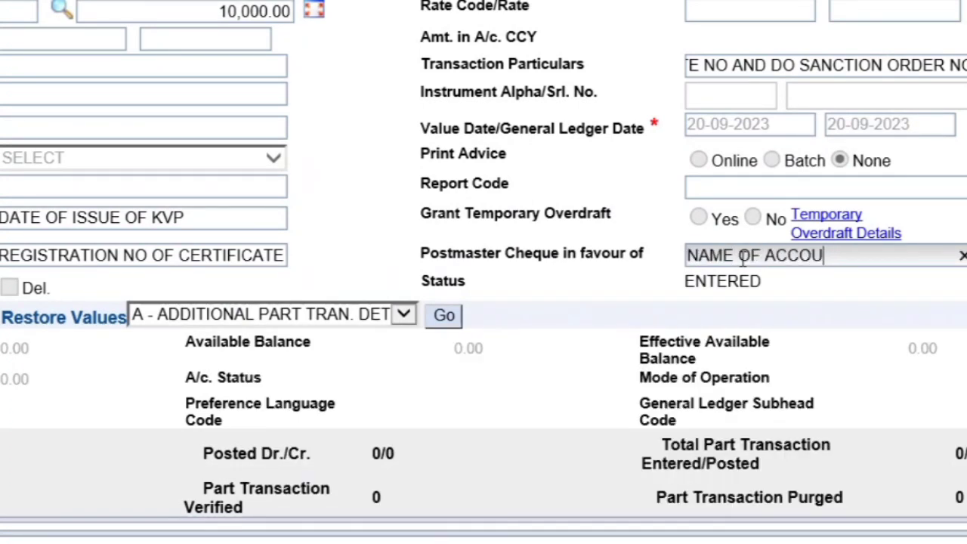
text(NT HOLDER)
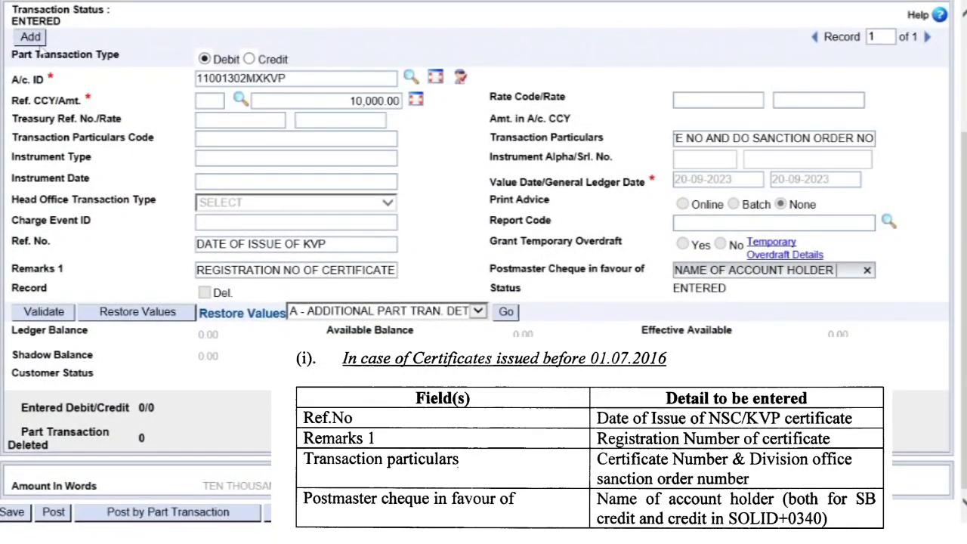
click(310, 79)
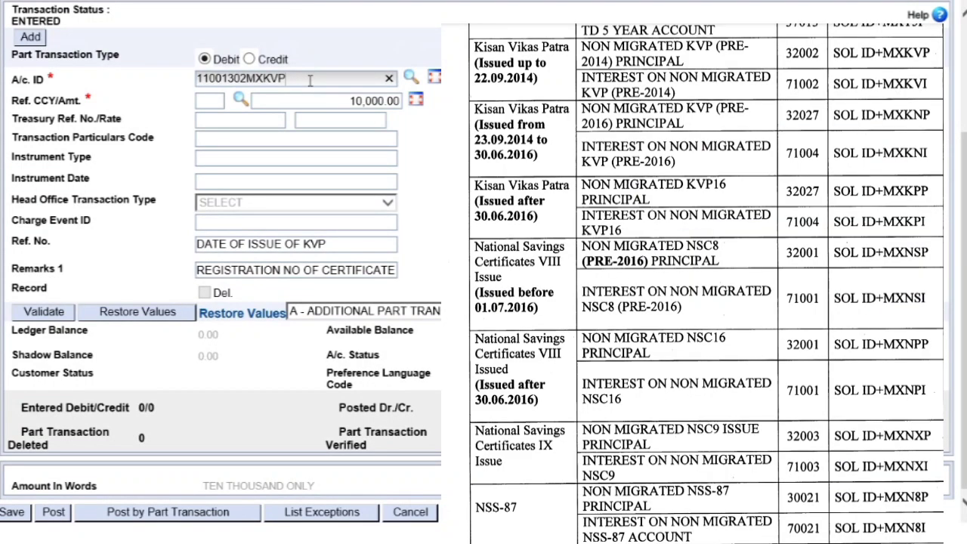
Change the debit account ID's trailing P to I, giving the KVP interest account
key(BackSpace)
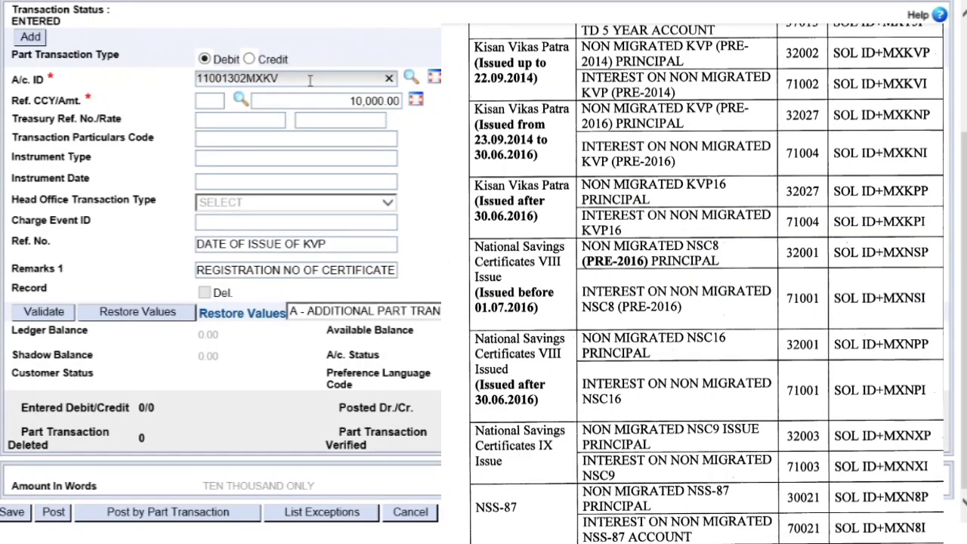
text(I)
key(Tab)
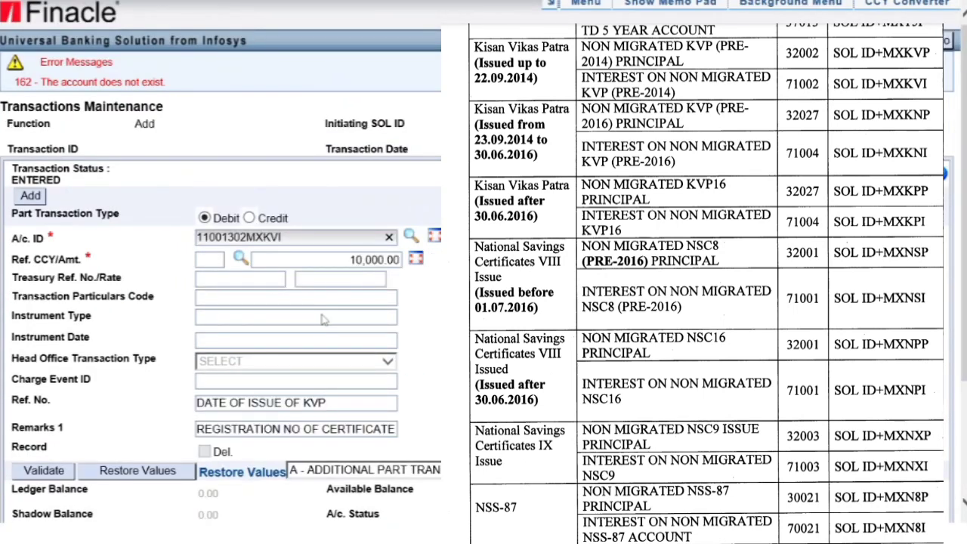
Raise the debit amount to 10,200.00
scroll(324, 319, down, 1)
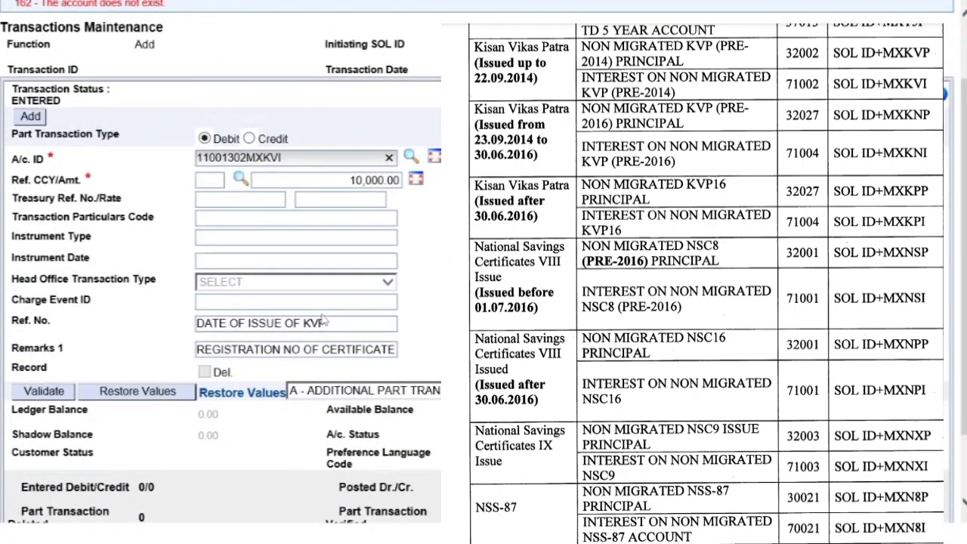
scroll(323, 320, down, 1)
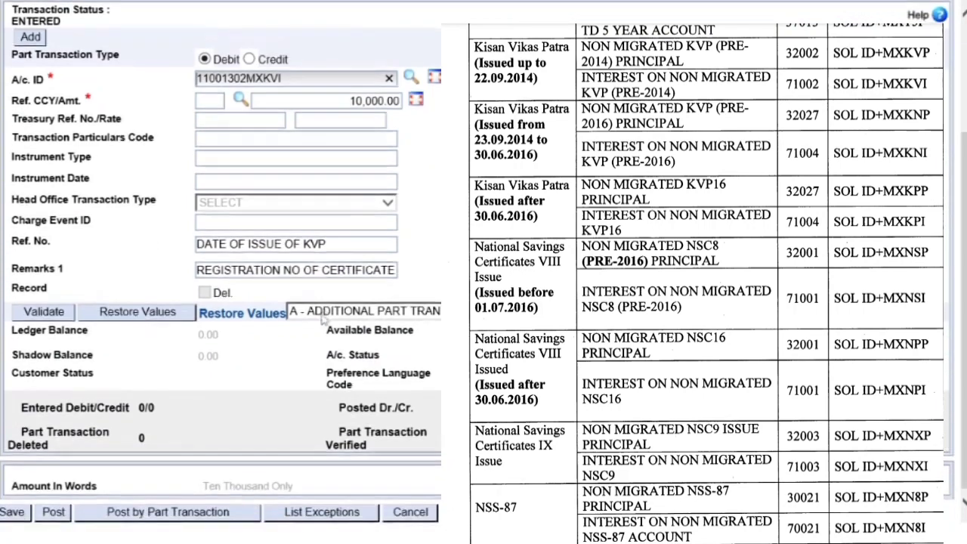
click(341, 101)
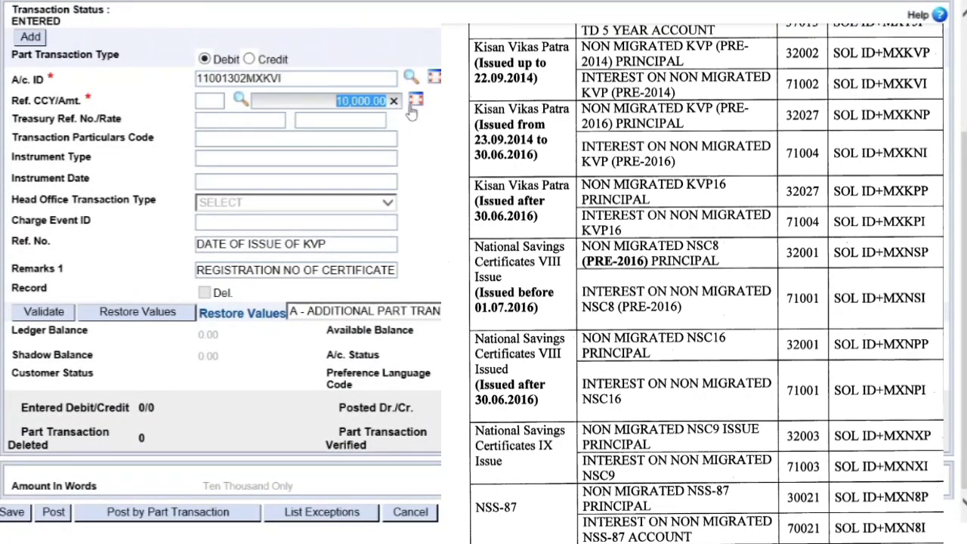
text(10200)
key(Tab)
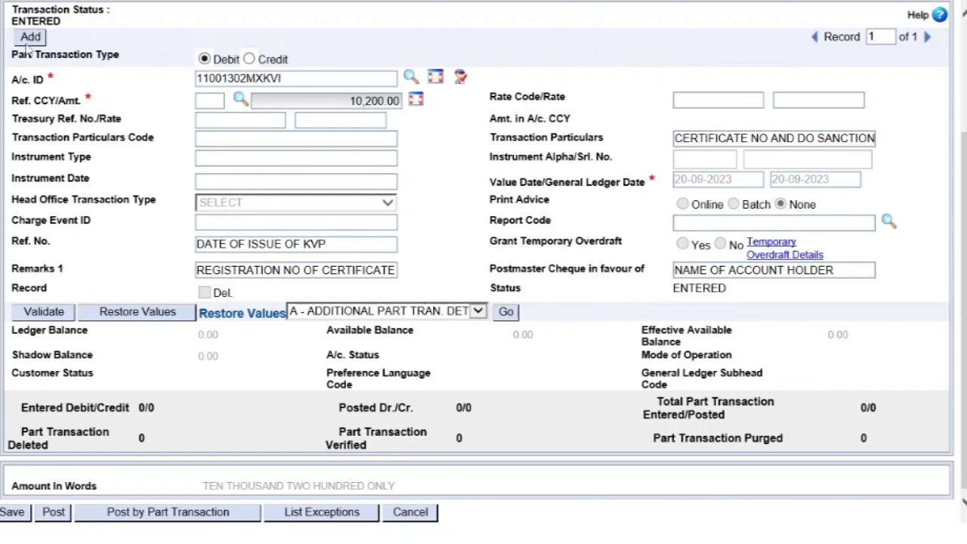
Make this part transaction a credit to the POSB account number
click(249, 61)
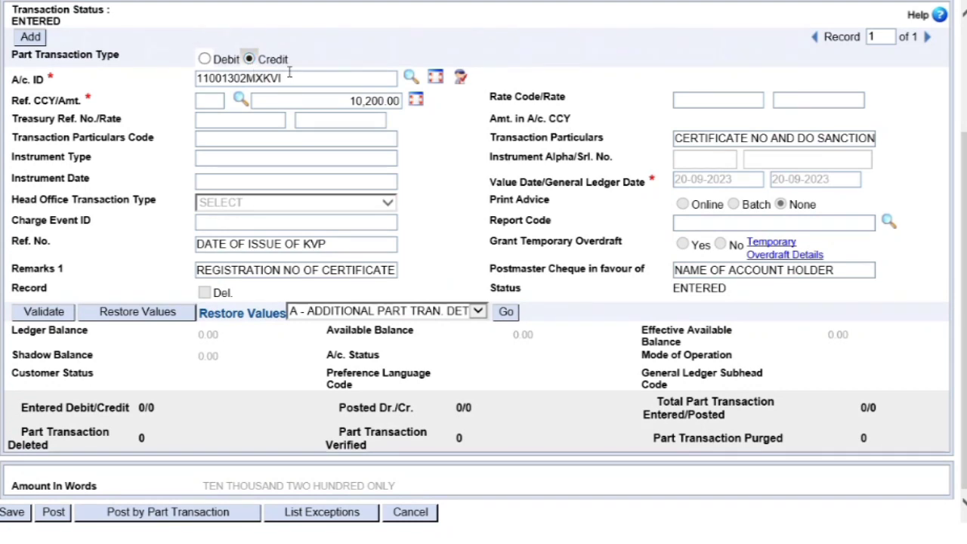
drag(337, 77, 167, 77)
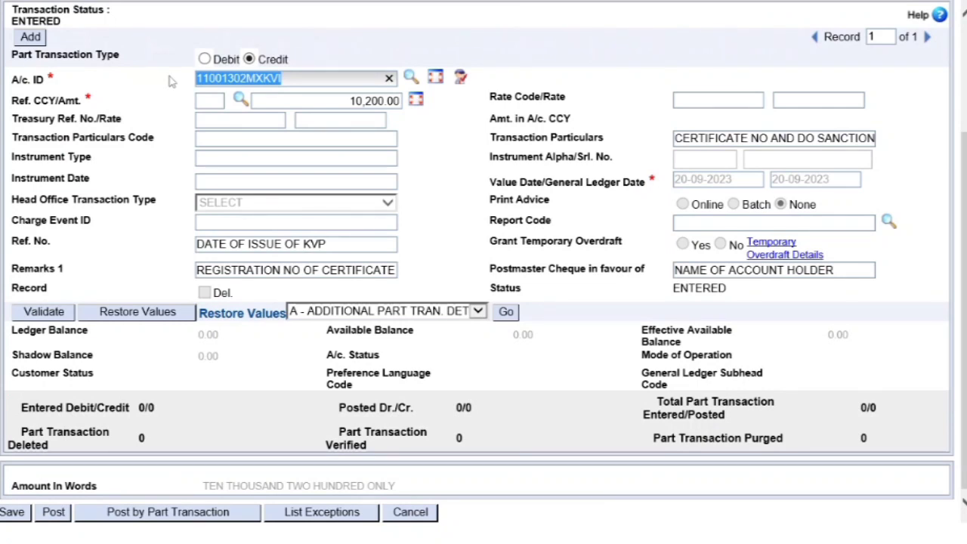
text(POSB ACCOU)
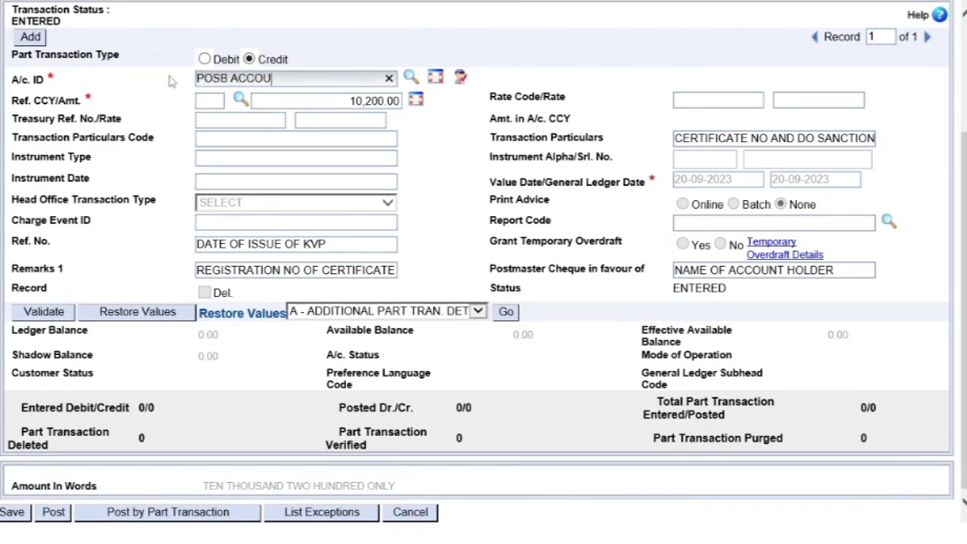
text(NT)
key(BackSpace)
key(BackSpace)
key(BackSpace)
key(BackSpace)
key(BackSpace)
key(BackSpace)
key(BackSpace)
key(BackSpace)
key(BackSpace)
key(BackSpace)
key(BackSpace)
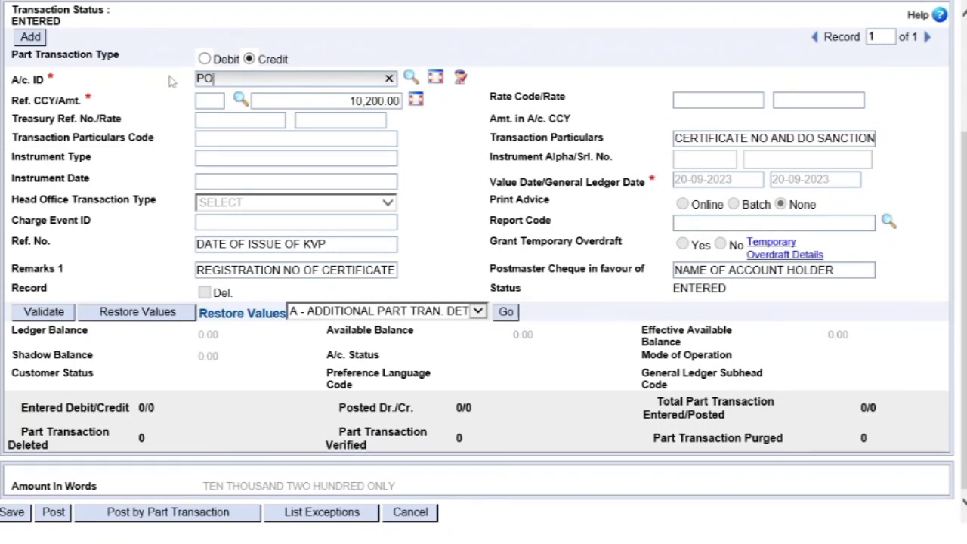
key(BackSpace)
key(BackSpace)
text(OR)
key(BackSpace)
key(BackSpace)
key(BackSpace)
key(Tab)
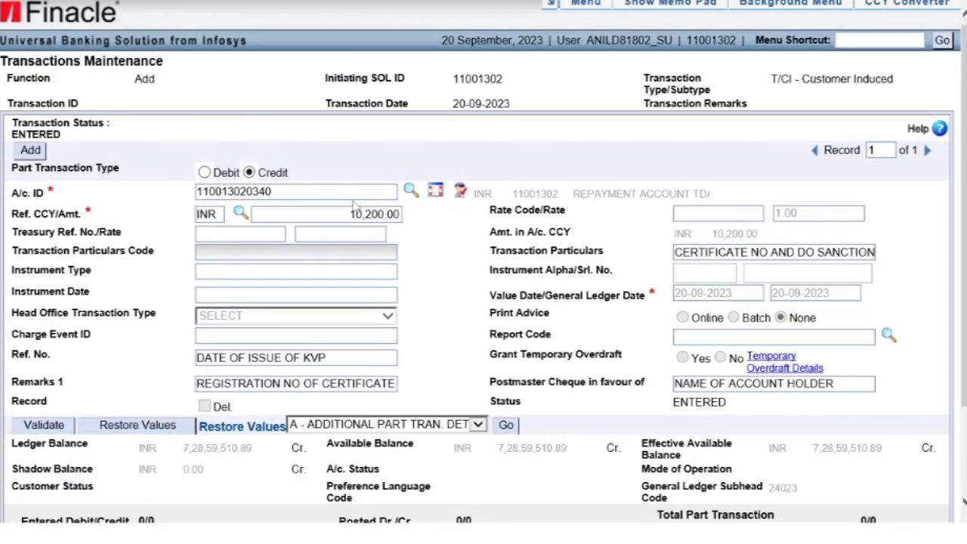
Set the credit amount to 20,200.00 (TWENTY THOUSAND TWO HUNDRED ONLY)
click(335, 215)
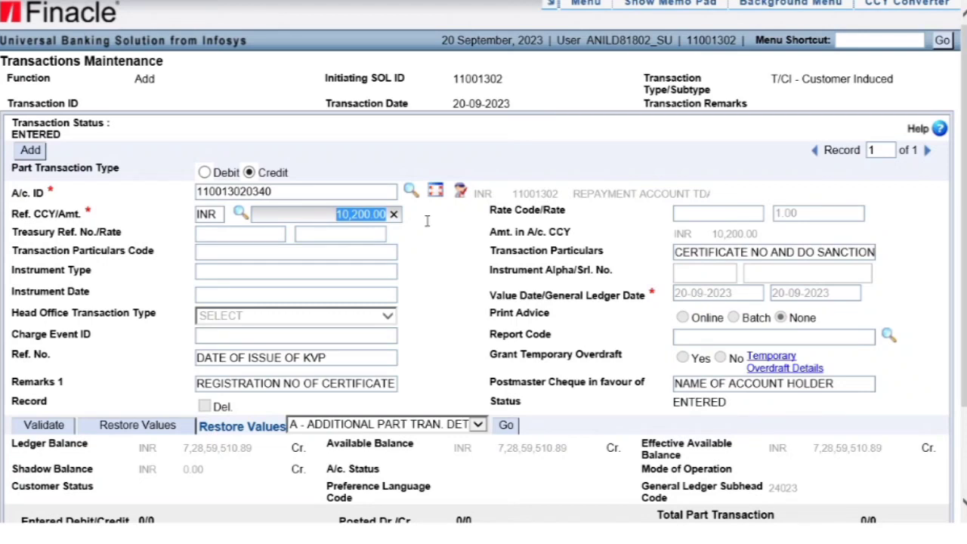
text(20200)
key(Tab)
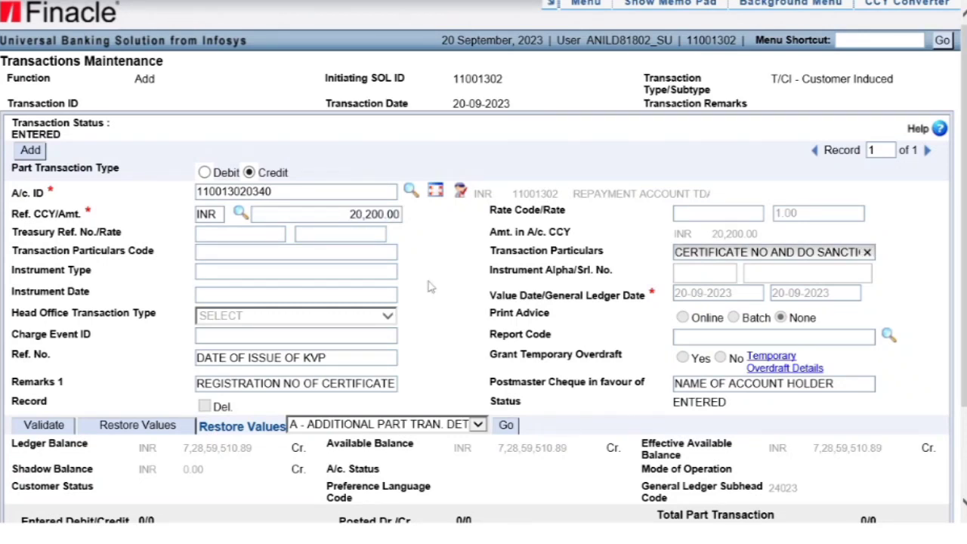
click(430, 287)
scroll(426, 296, down, 3)
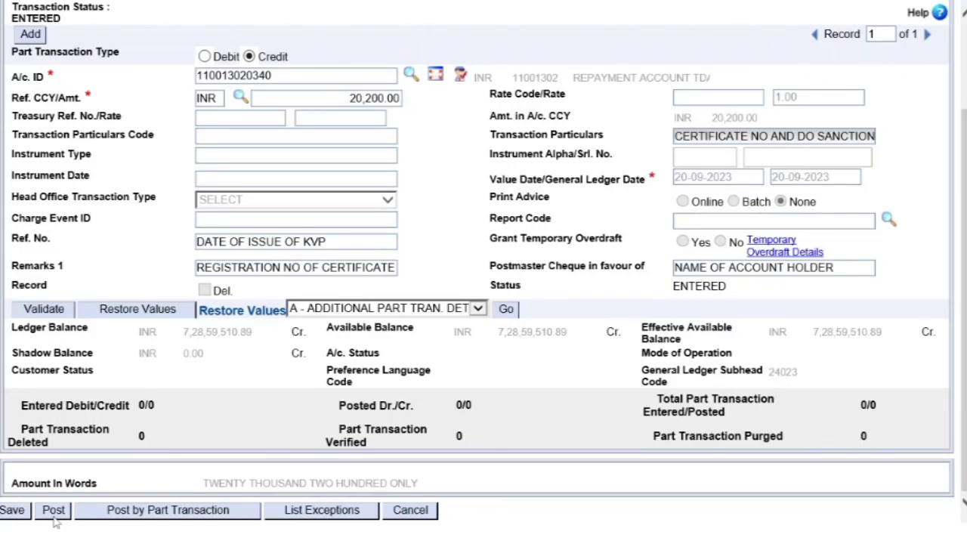
triple_click(21, 240)
drag(12, 266, 76, 275)
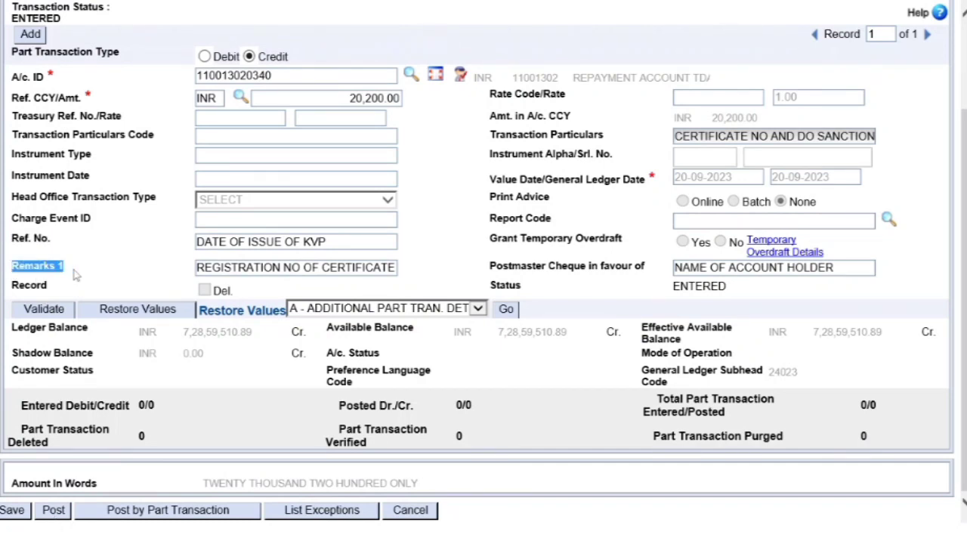
drag(488, 136, 625, 143)
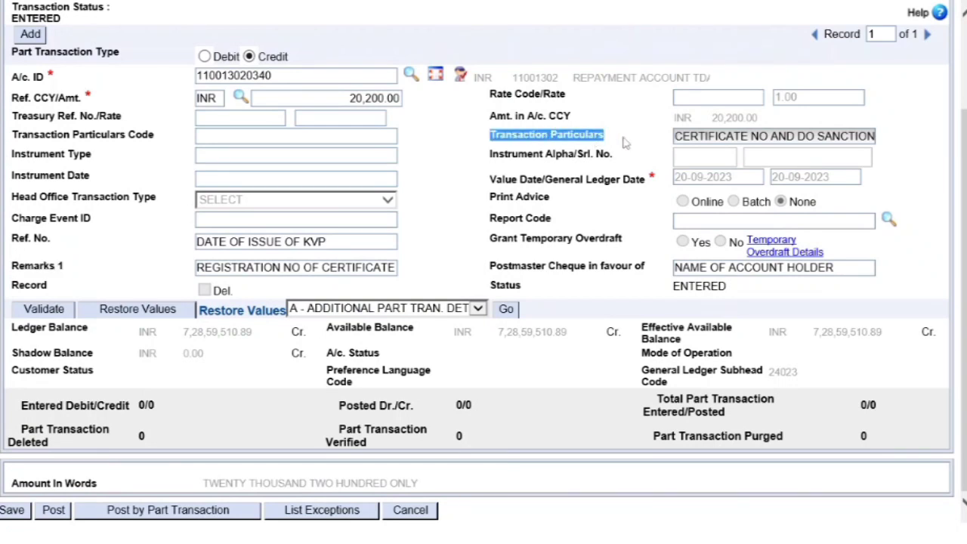
drag(490, 265, 657, 275)
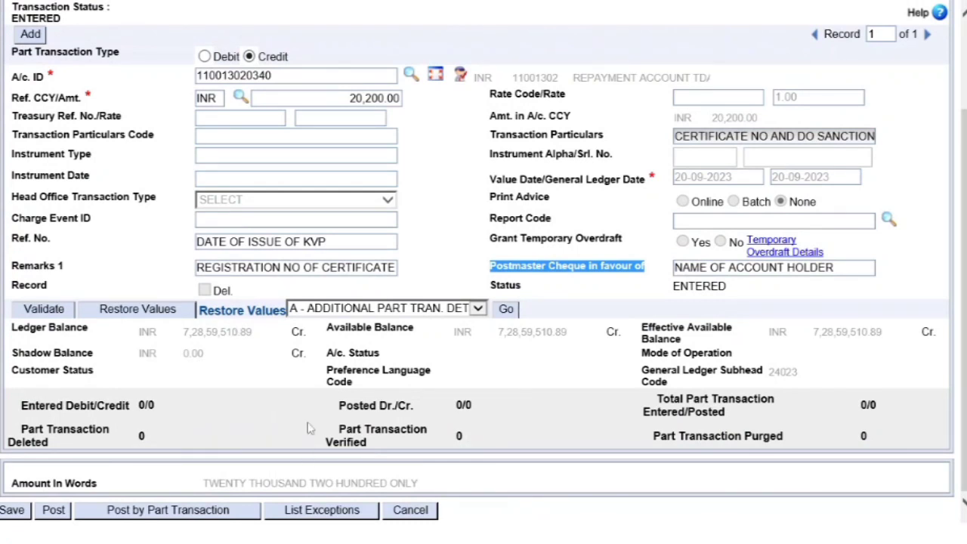
mouse_move(302, 538)
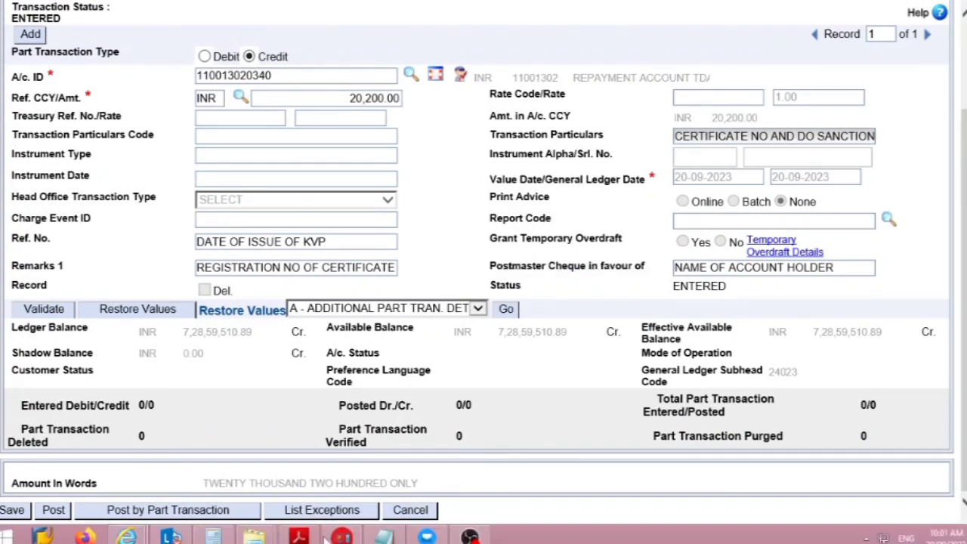
click(383, 537)
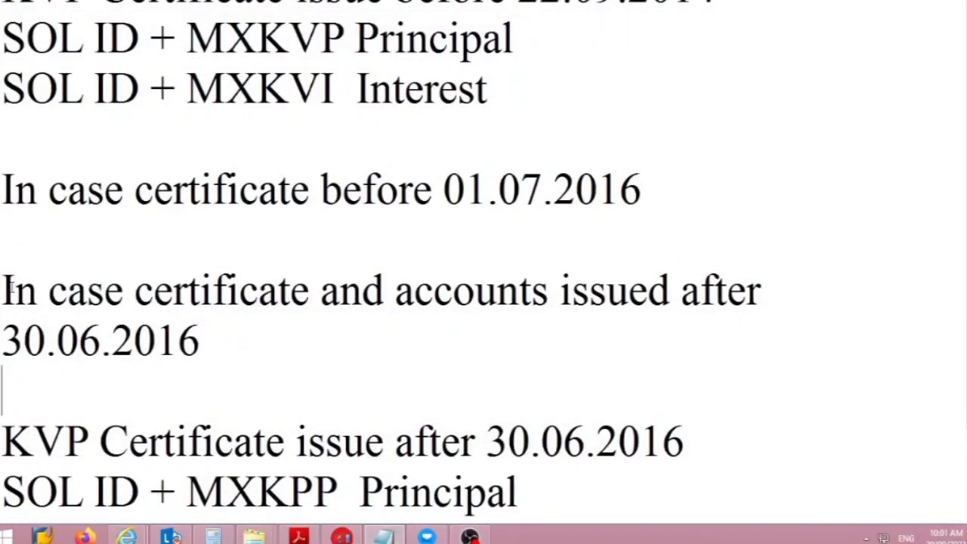
drag(15, 290, 204, 382)
click(210, 372)
drag(3, 289, 210, 354)
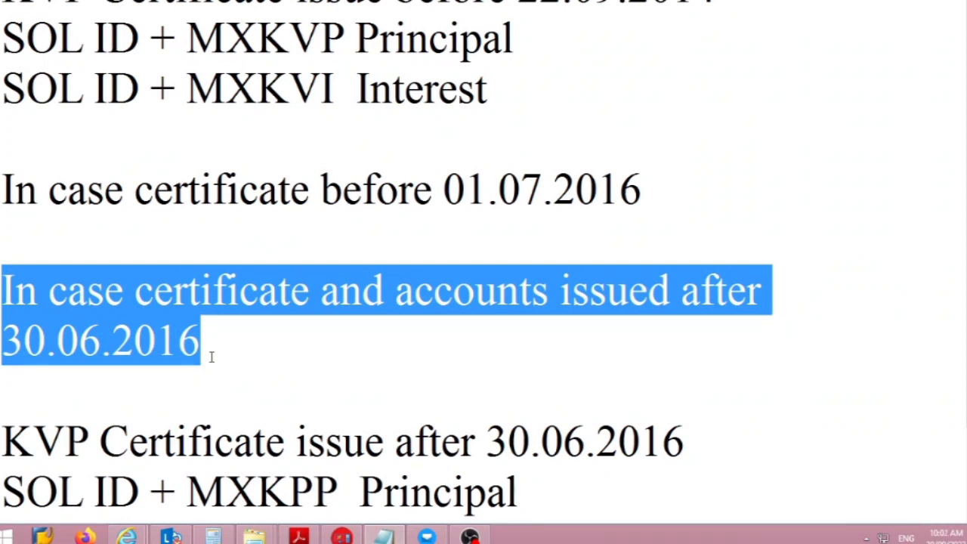
key(alt+Tab)
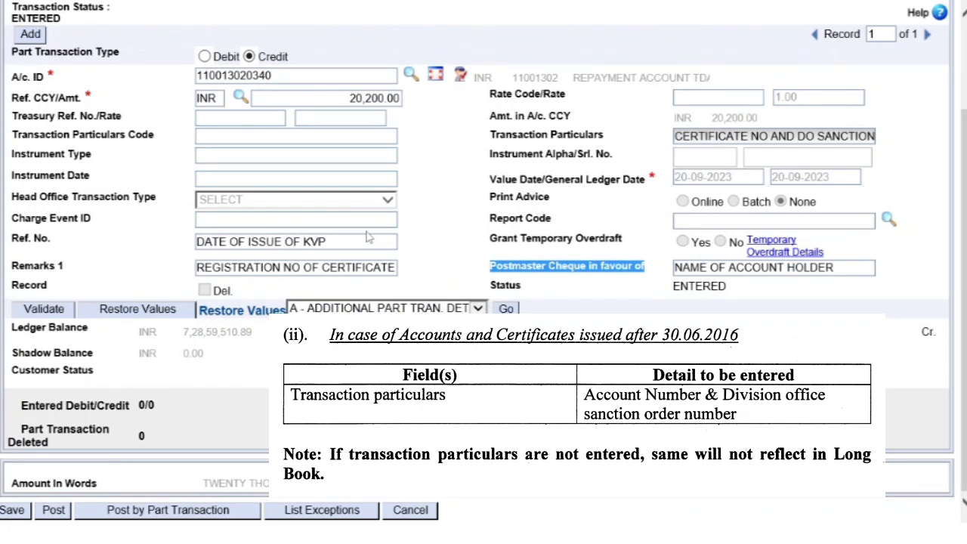
Clear the Ref. No., Remarks 1 and Postmaster Cheque payee fields
drag(362, 242, 156, 238)
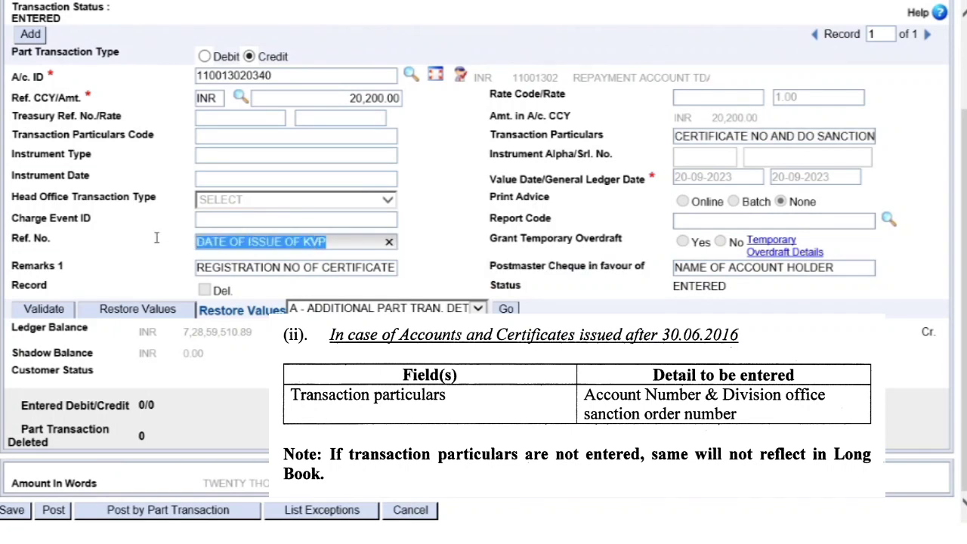
key(BackSpace)
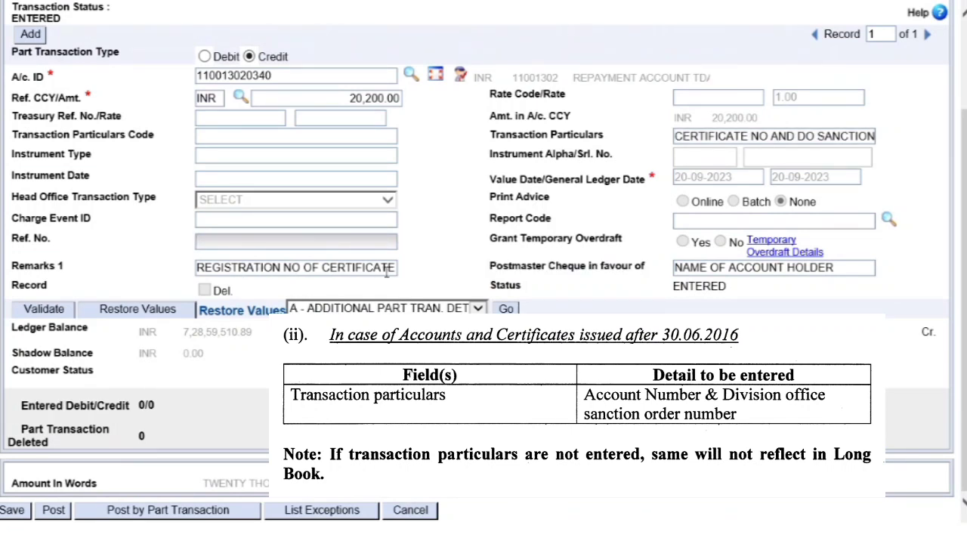
drag(398, 267, 182, 268)
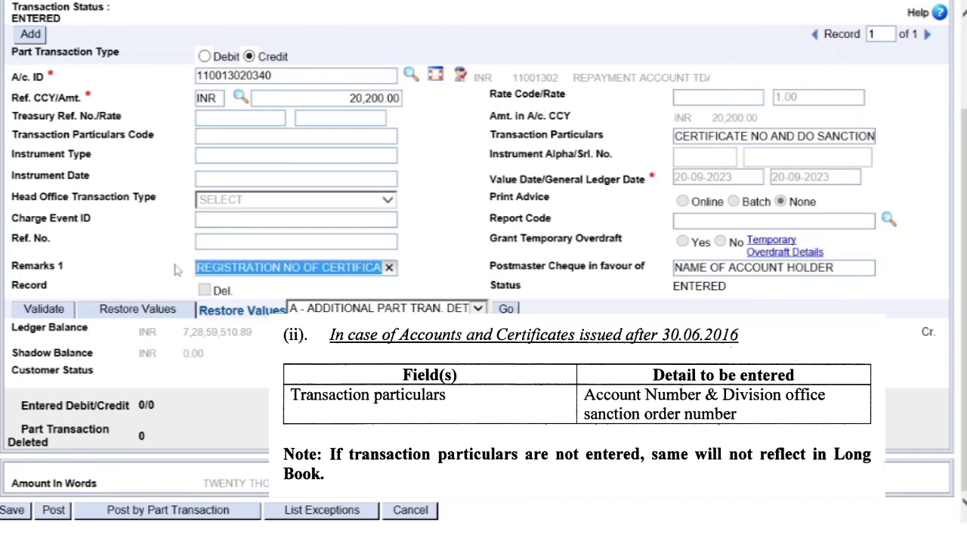
key(BackSpace)
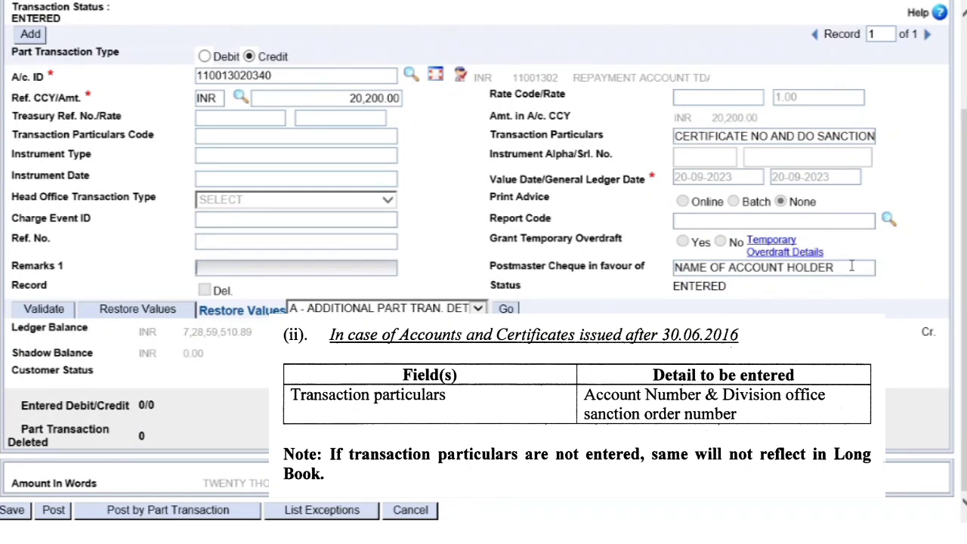
drag(855, 266, 594, 280)
key(Delete)
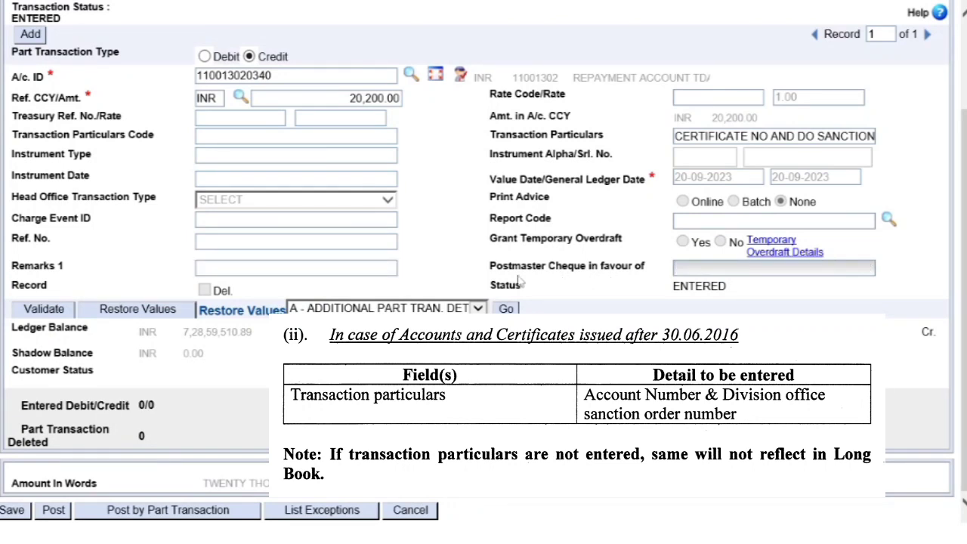
Replace CERTIFICATE NO with ACCOUNT NO in the transaction particulars
drag(490, 135, 604, 141)
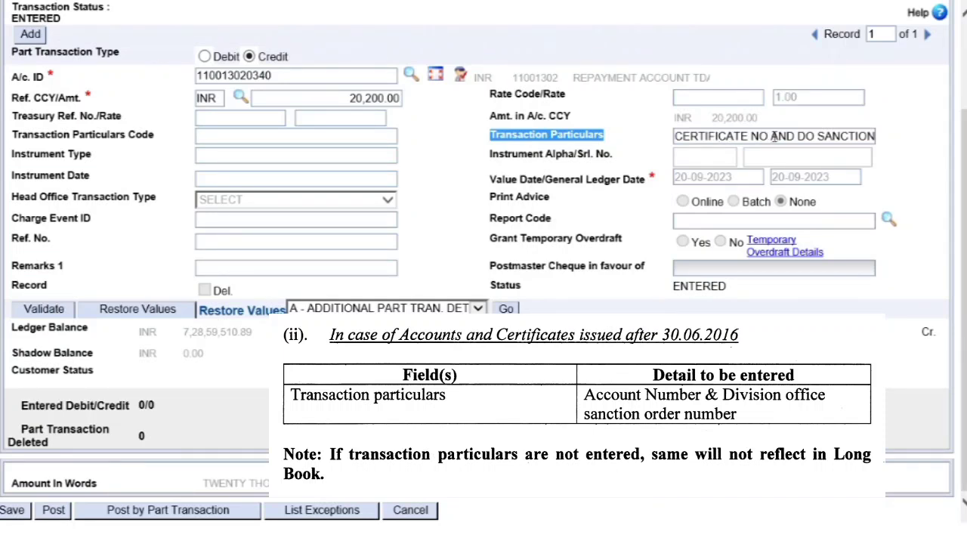
drag(770, 136, 632, 150)
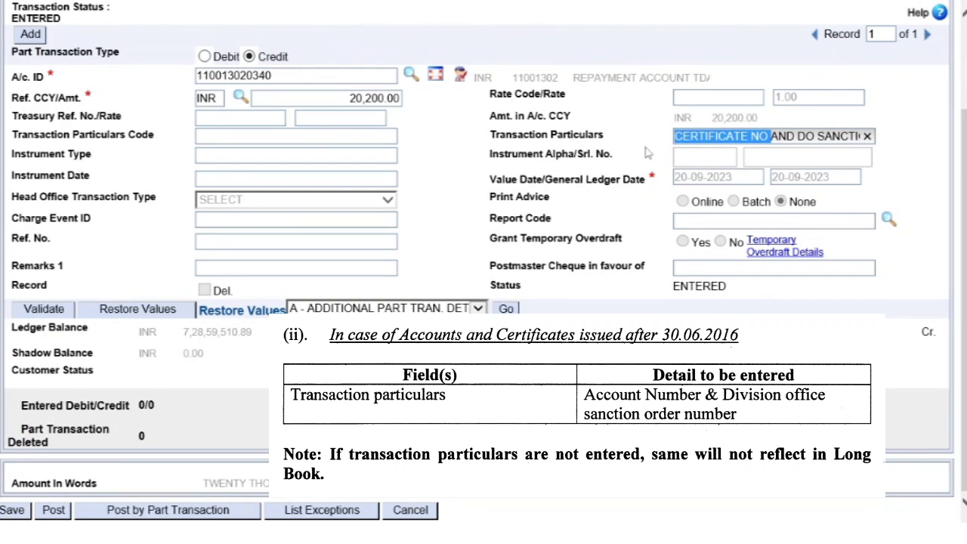
text(ACCOUNT N)
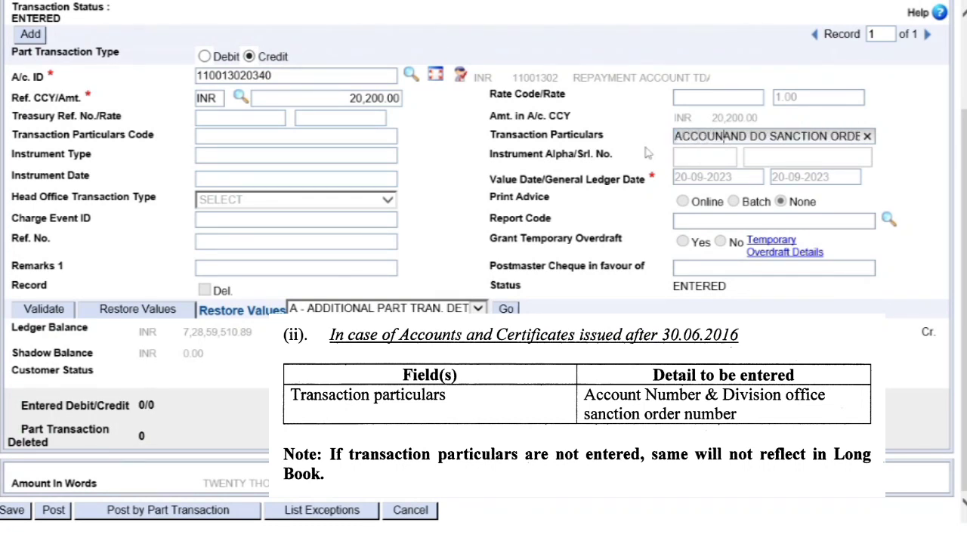
text(O)
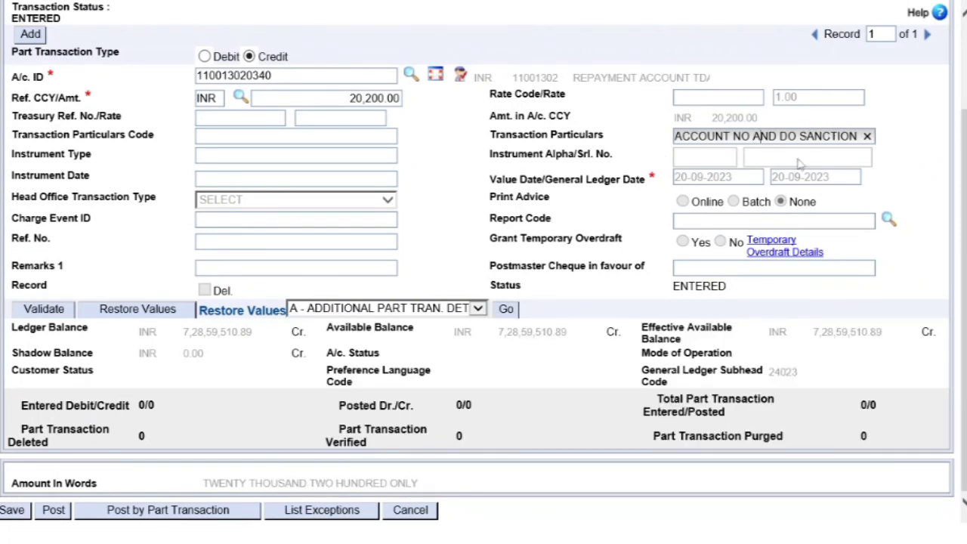
Cancel the customer-induced transfer and accept the webpage prompt to discard all data
key(End)
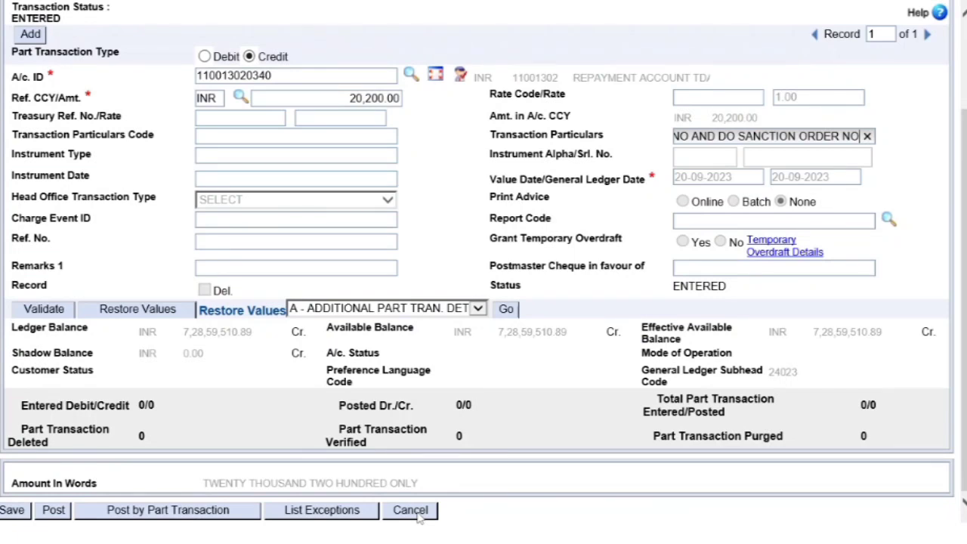
click(420, 516)
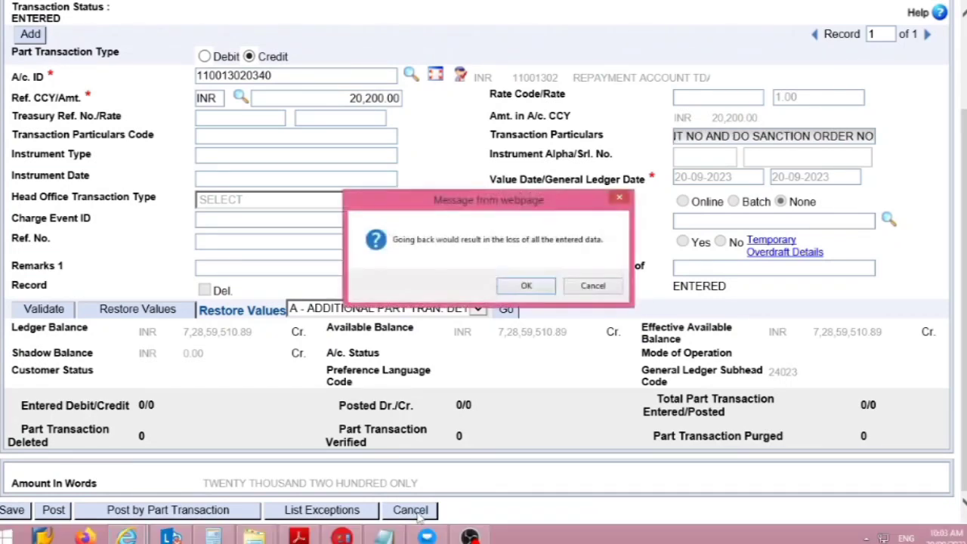
click(525, 285)
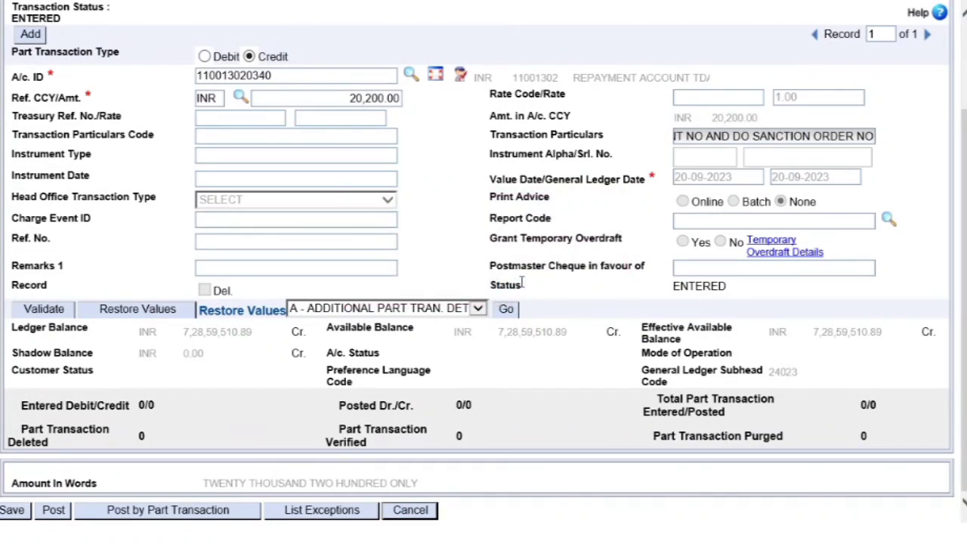